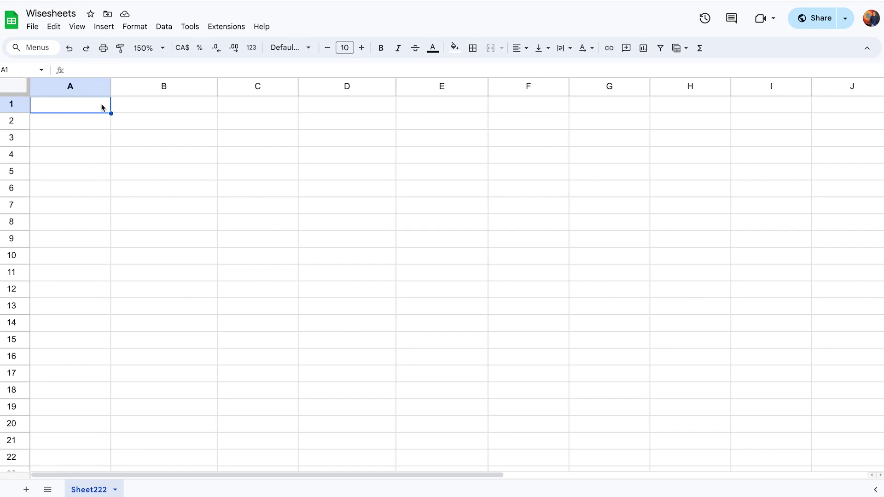
Step: Start a GOOGLEFINANCE formula in cell A1
{"action": "type", "text": "=go"}
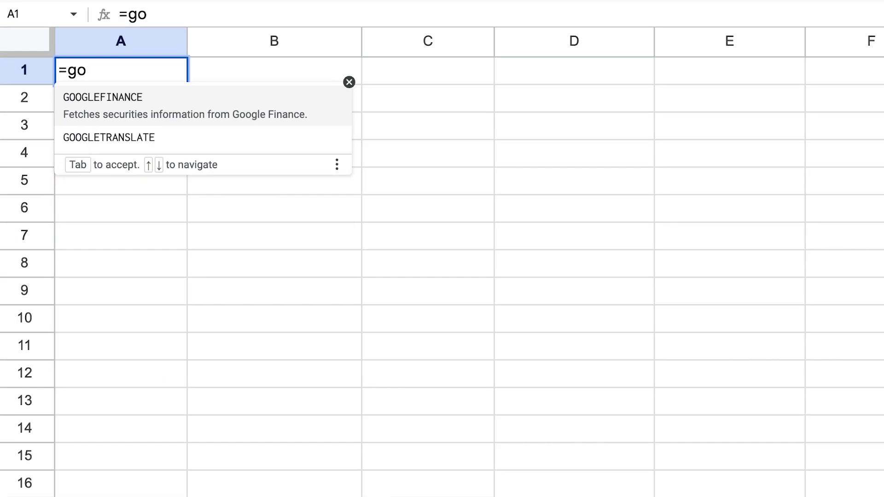
{"action": "left_click", "coordinate": [162, 102]}
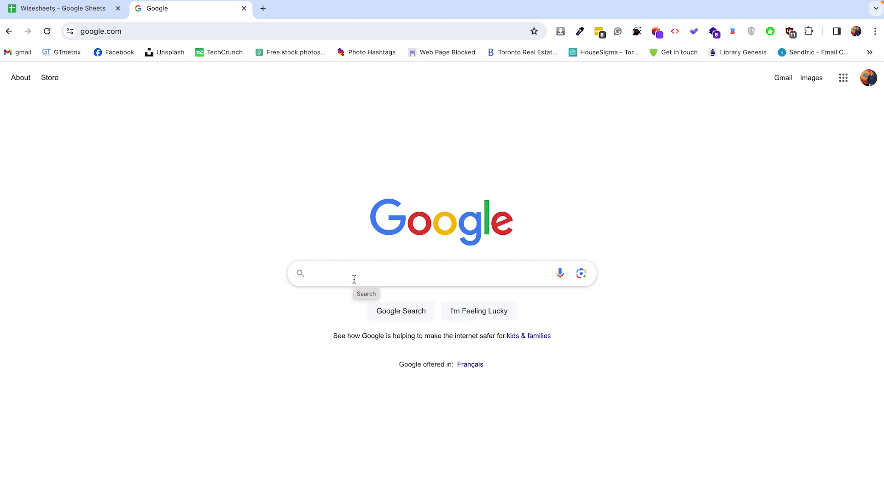
Step: Search Google for "ethereum price"
{"action": "type", "text": "ethereum price"}
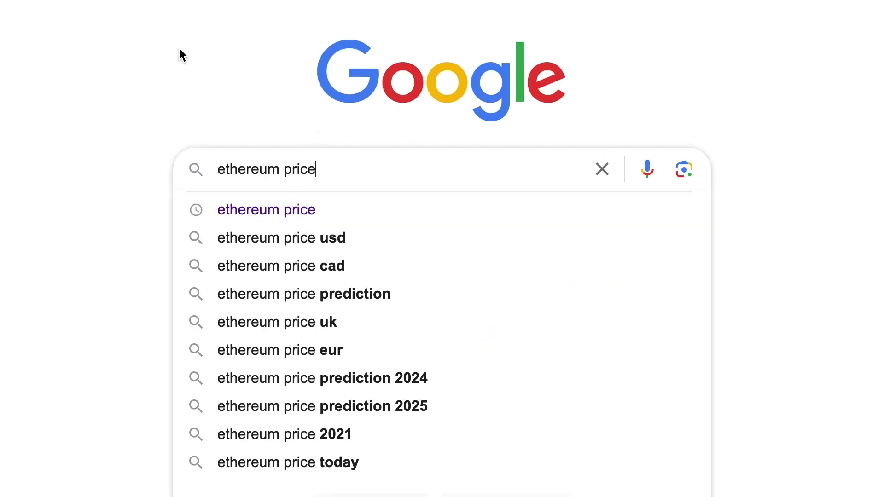
{"action": "double_click", "coordinate": [246, 168]}
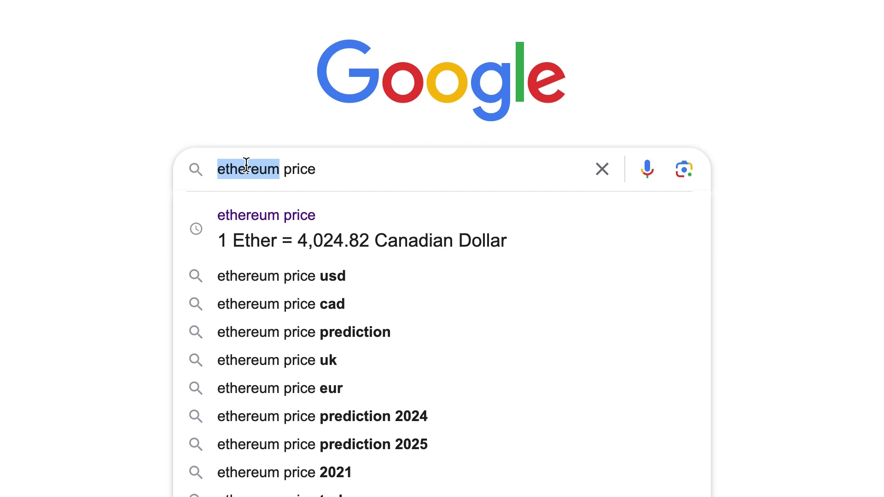
{"action": "left_click", "coordinate": [335, 168]}
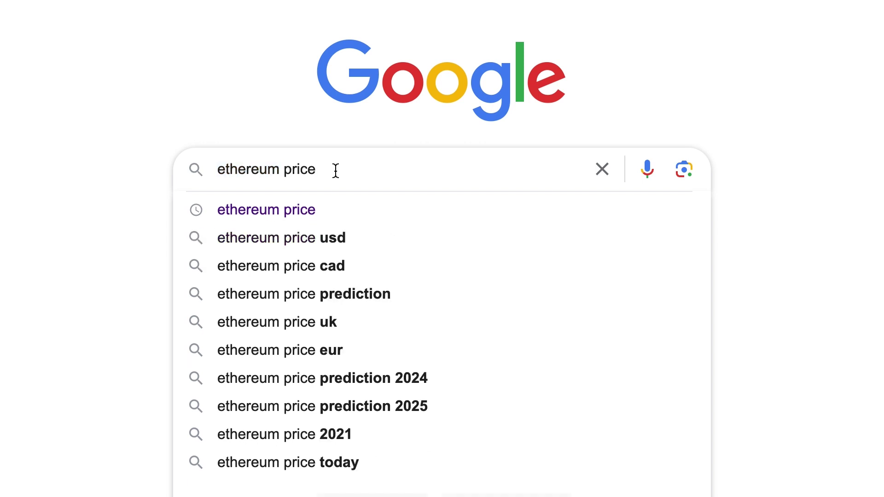
{"action": "key", "text": "Return"}
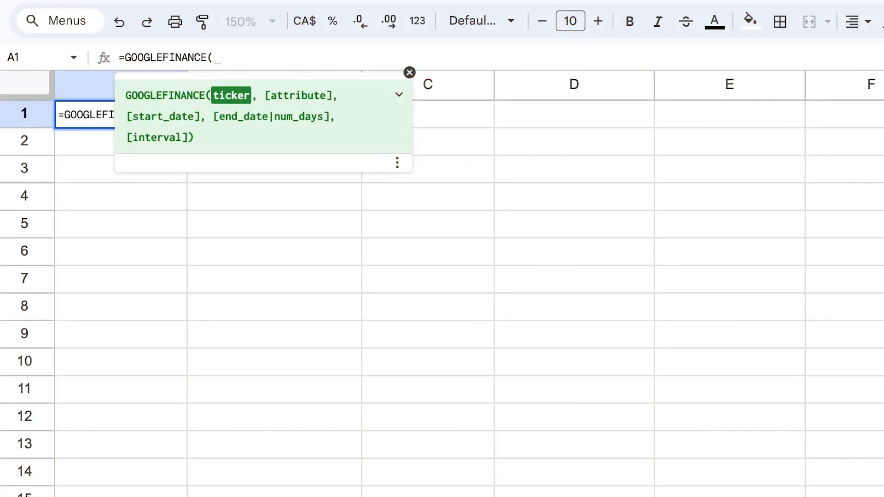
Step: Complete the GOOGLEFINANCE formula in A1 with the ticker "ETH-USD" and enter it
{"action": "type", "text": "\"ETH-USD"}
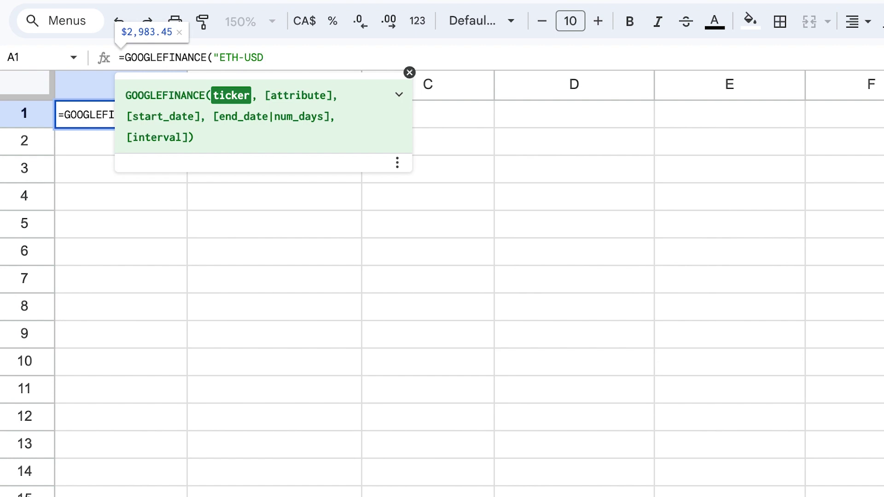
{"action": "type", "text": "\")"}
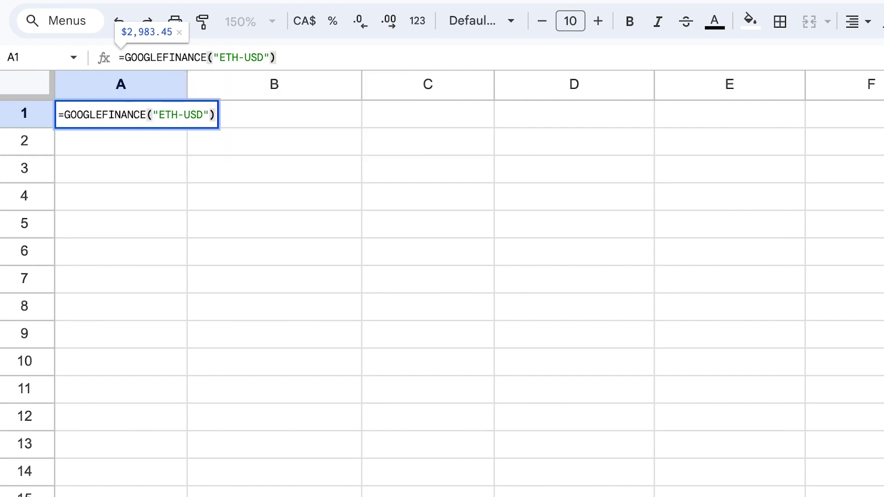
{"action": "key", "text": "Return"}
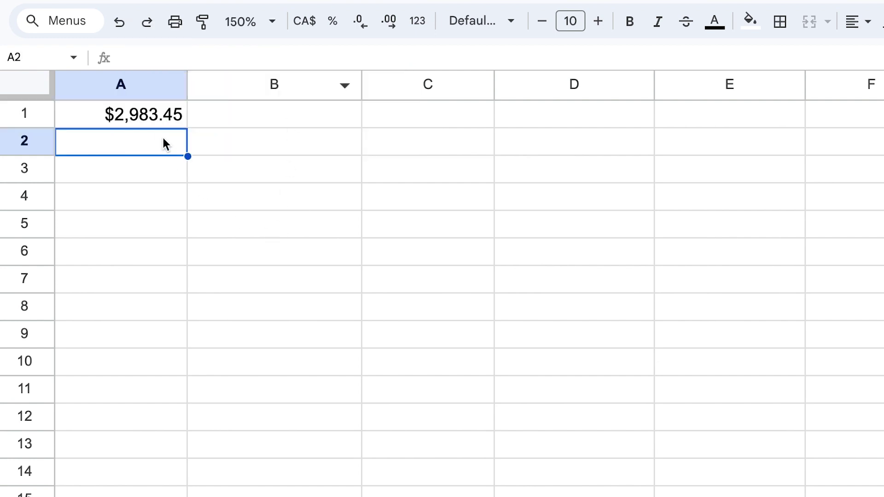
{"action": "left_click", "coordinate": [151, 118]}
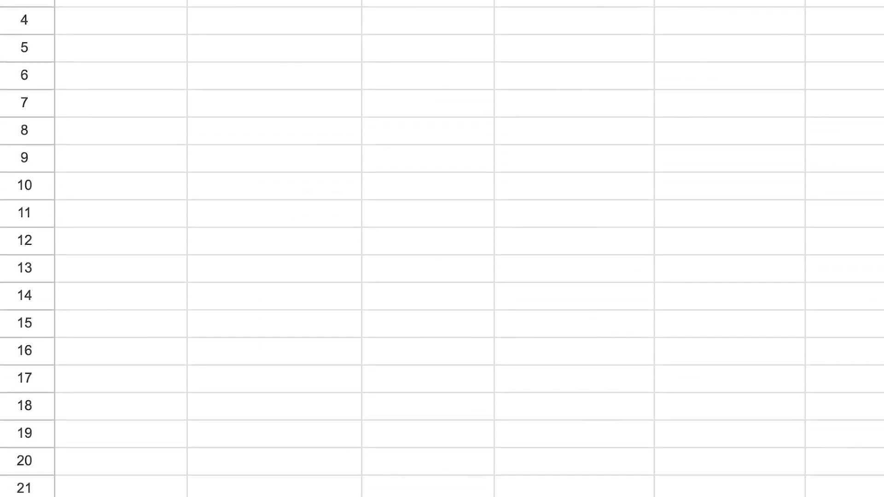
{"action": "triple_click", "coordinate": [62, 461]}
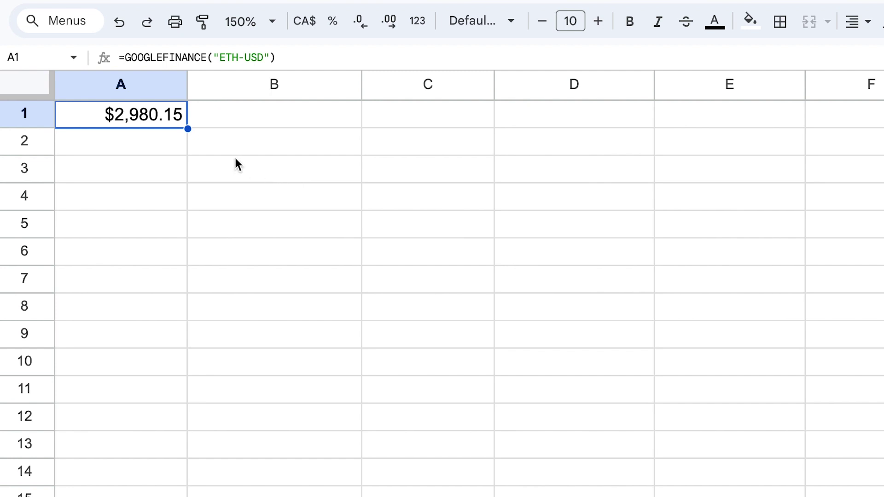
Step: Enter the formula =WISEPRICE("ETHUSD","price") in cell A2
{"action": "left_click", "coordinate": [137, 138]}
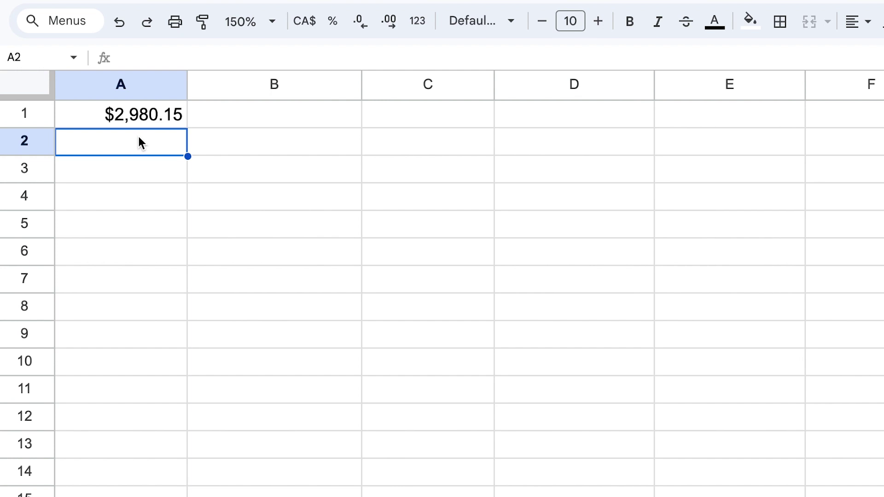
{"action": "type", "text": "=wise"}
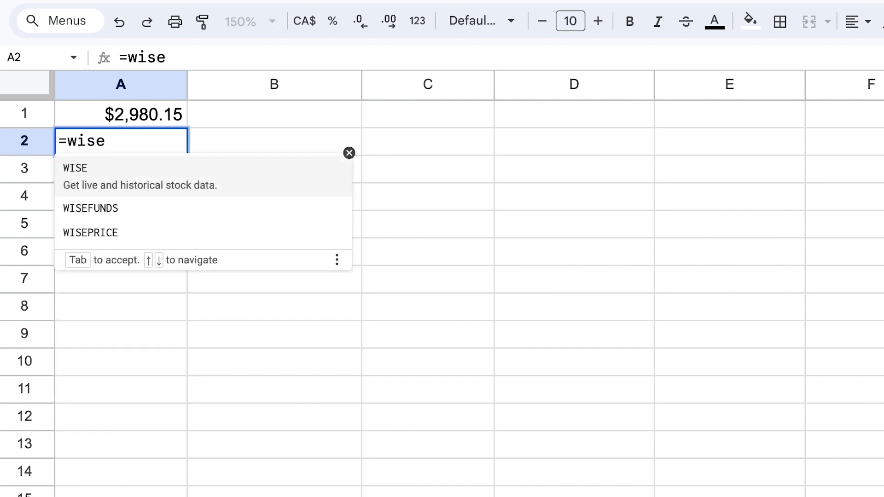
{"action": "key", "text": "Down"}
{"action": "key", "text": "Down"}
{"action": "key", "text": "Tab"}
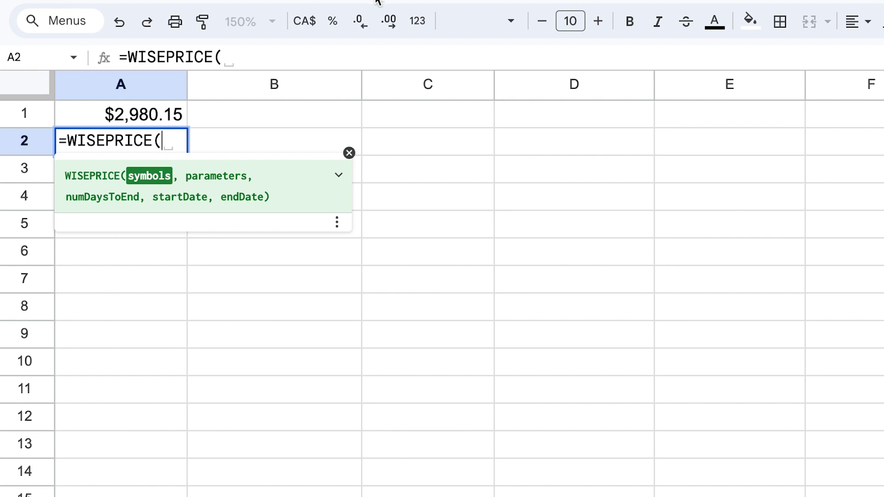
{"action": "type", "text": "\"ETH"}
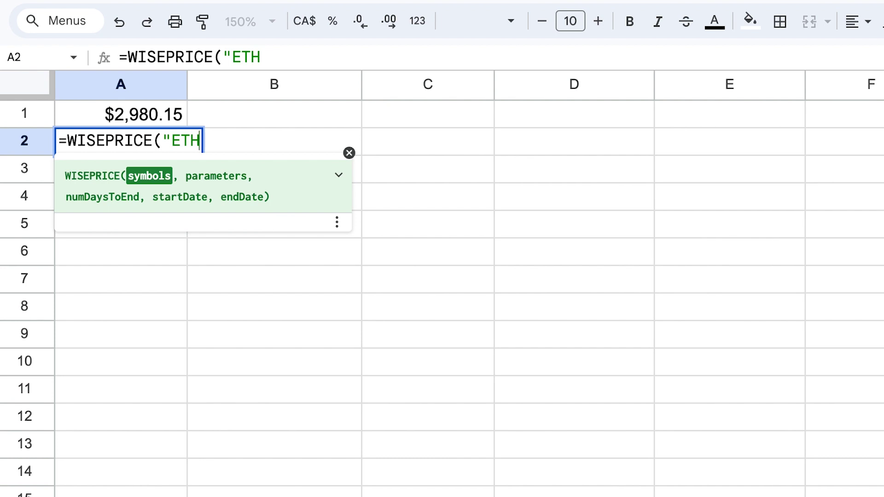
{"action": "type", "text": "USD"}
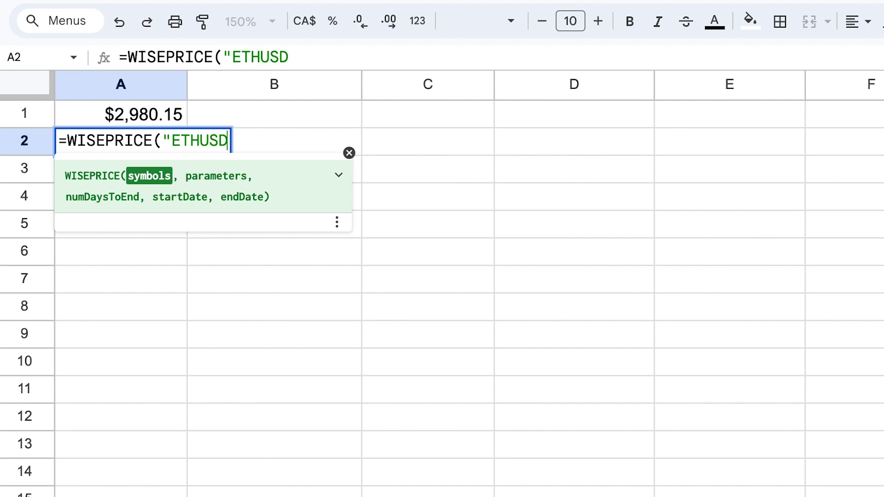
{"action": "type", "text": "\","}
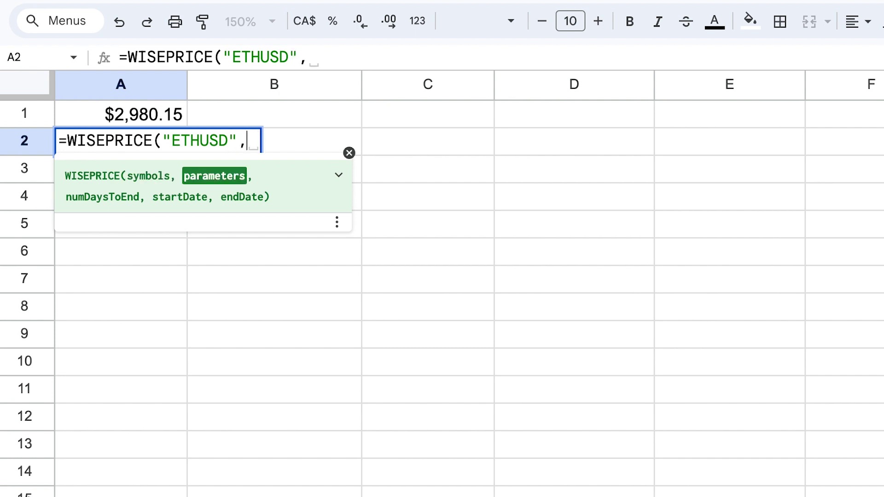
{"action": "type", "text": "\"price"}
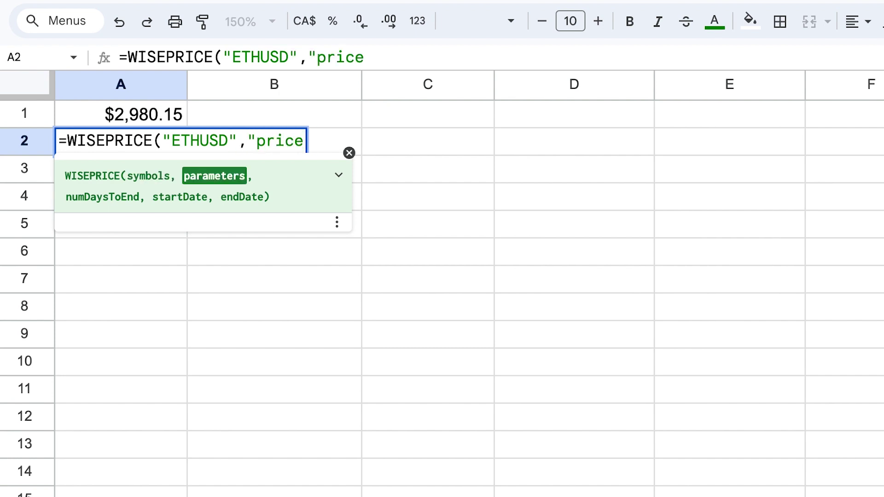
{"action": "type", "text": "\")"}
{"action": "key", "text": "Return"}
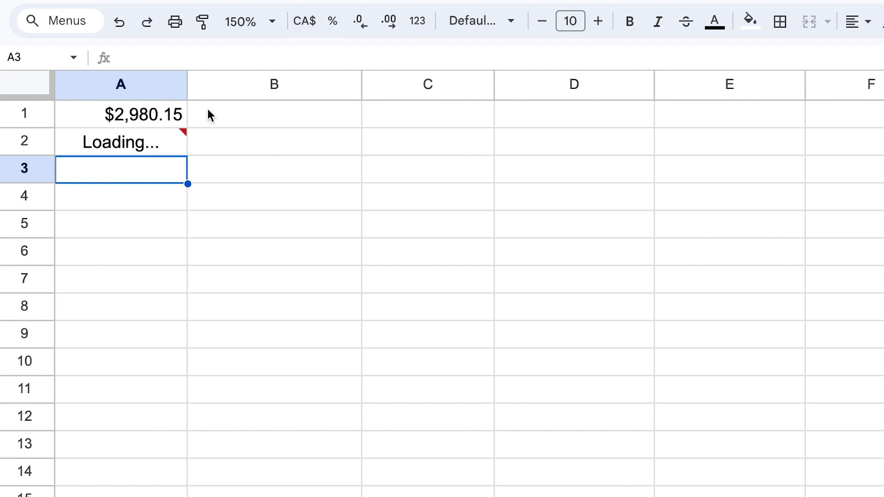
{"action": "left_click", "coordinate": [153, 147]}
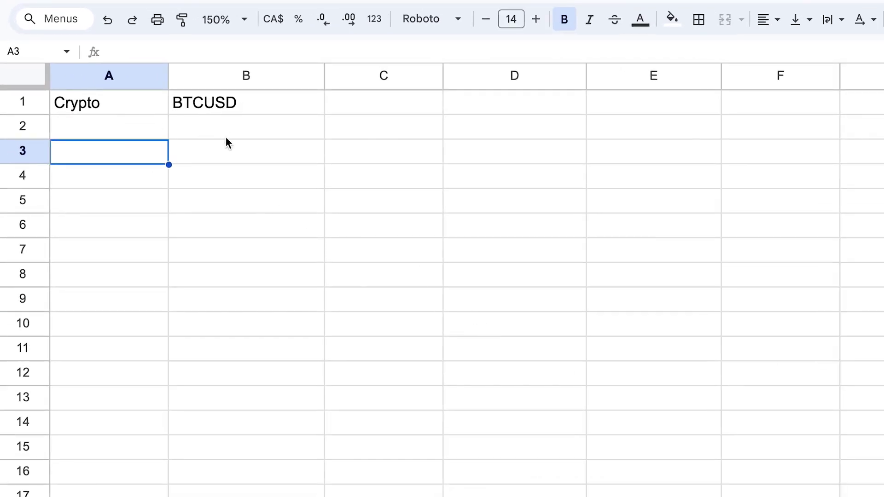
Step: Start a GOOGLEFINANCE formula in cell A3 with B1 as the ticker and "price" as the attribute
{"action": "type", "text": "=go"}
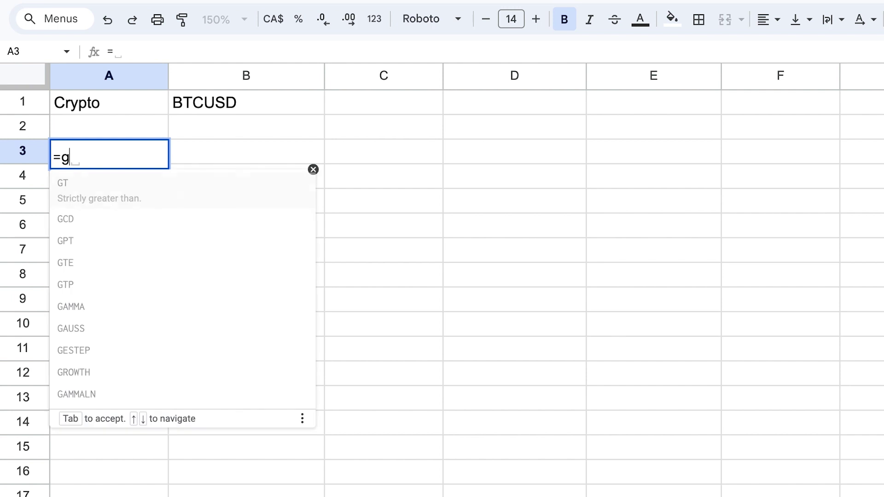
{"action": "key", "text": "Tab"}
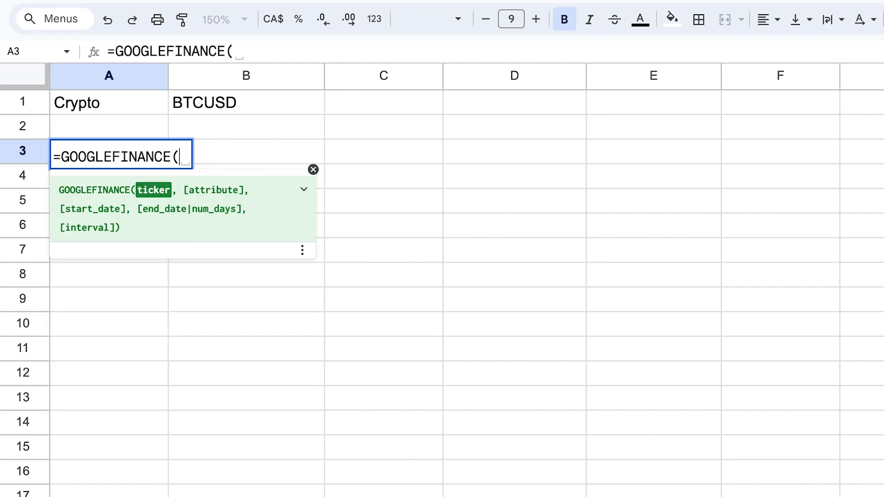
{"action": "left_click", "coordinate": [229, 110]}
{"action": "type", "text": ", "}
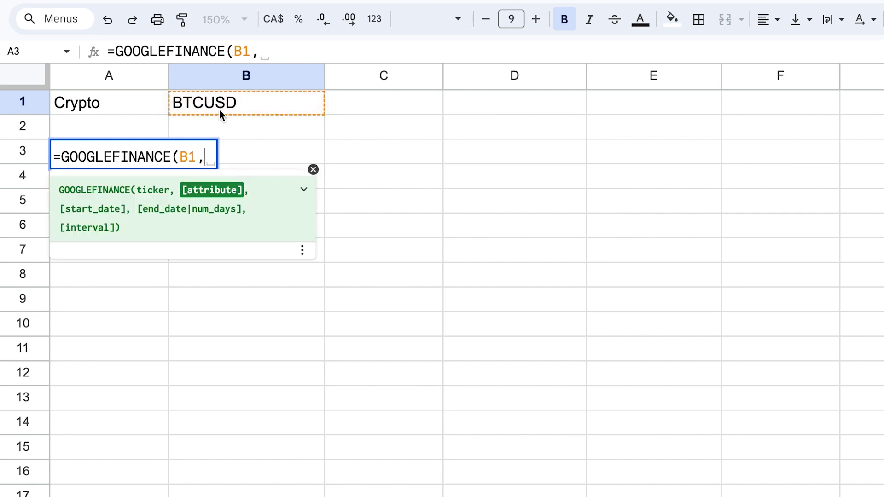
{"action": "type", "text": "\"pe"}
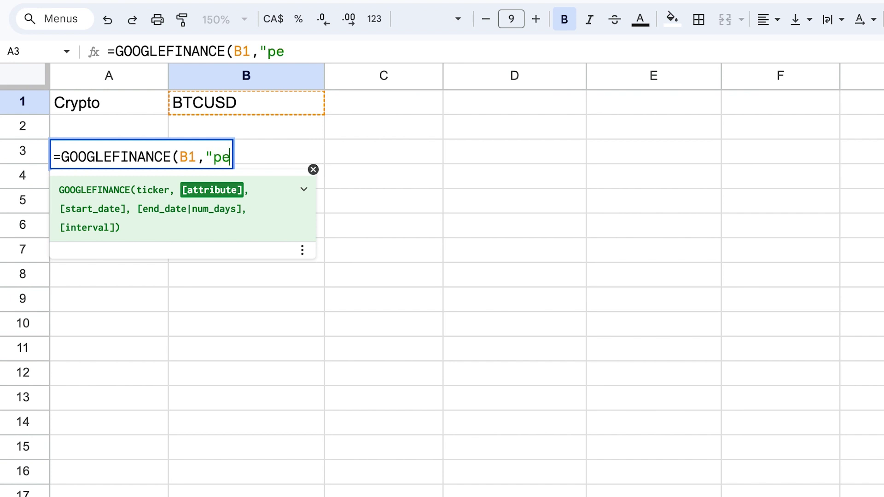
{"action": "key", "text": "BackSpace"}
{"action": "type", "text": "rice\""}
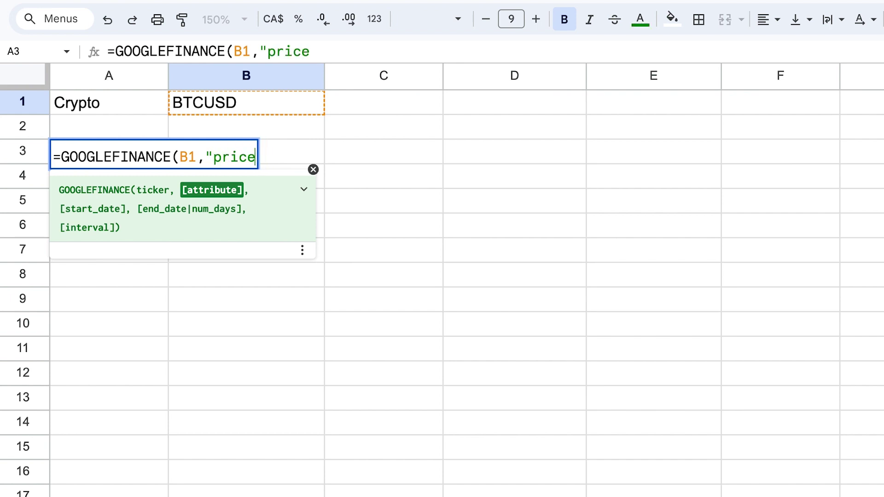
{"action": "type", "text": ","}
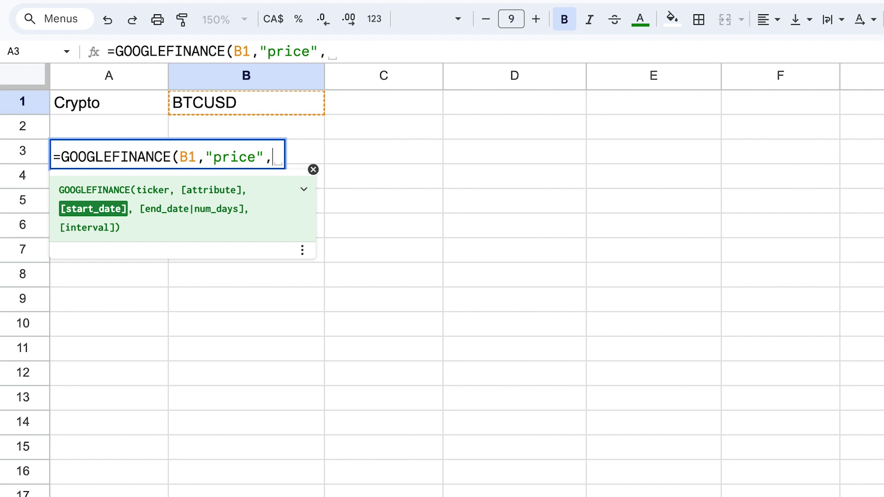
{"action": "type", "text": "date"}
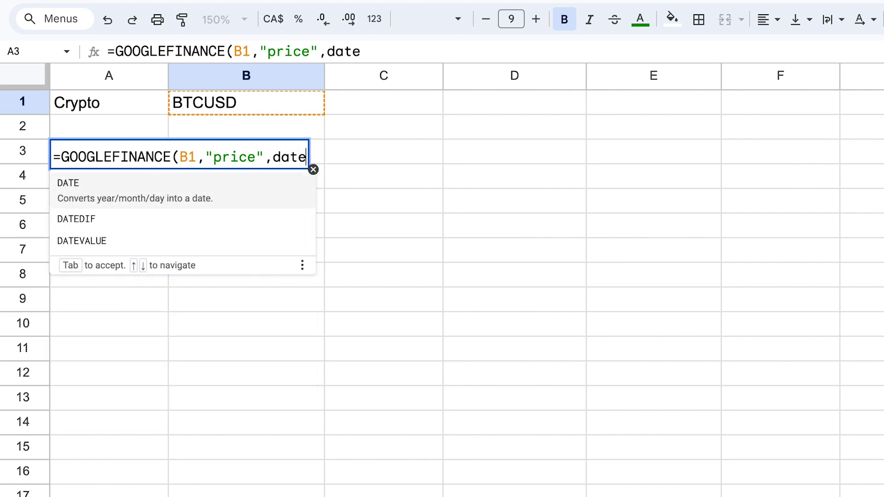
{"action": "key", "text": "Tab"}
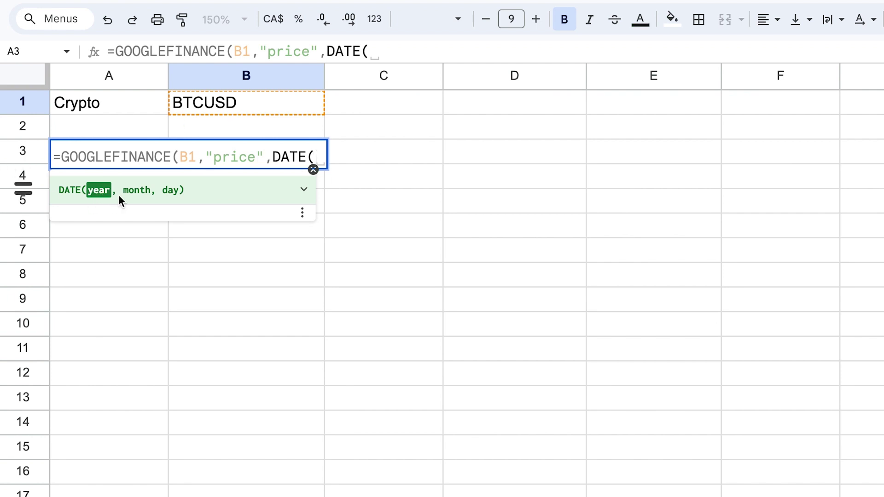
{"action": "key", "text": "BackSpace"}
{"action": "key", "text": "BackSpace"}
{"action": "key", "text": "BackSpace"}
{"action": "key", "text": "BackSpace"}
{"action": "key", "text": "BackSpace"}
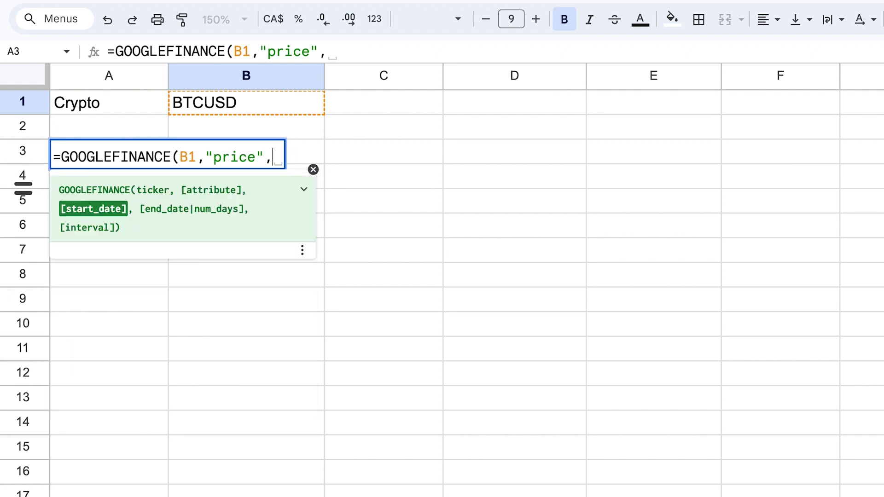
Step: Complete the GOOGLEFINANCE formula in A3 with start date TODAY()-30 and end date TODAY(), and enter it
{"action": "type", "text": "tod"}
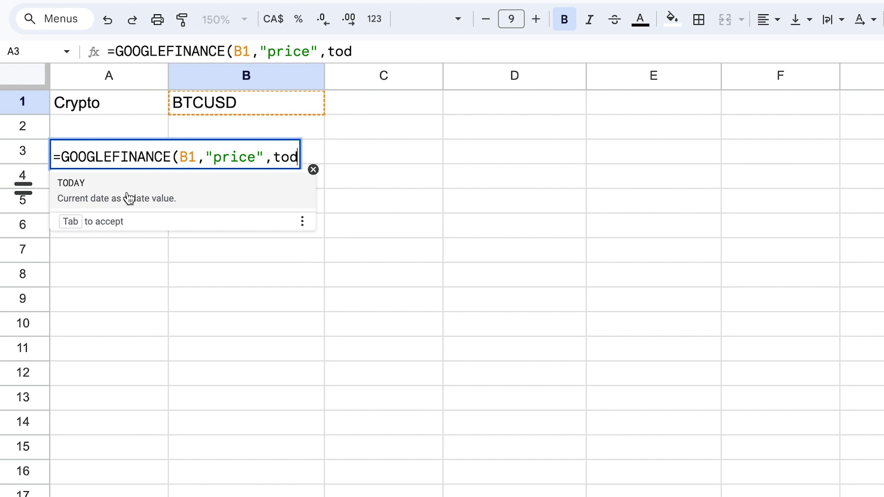
{"action": "key", "text": "Tab"}
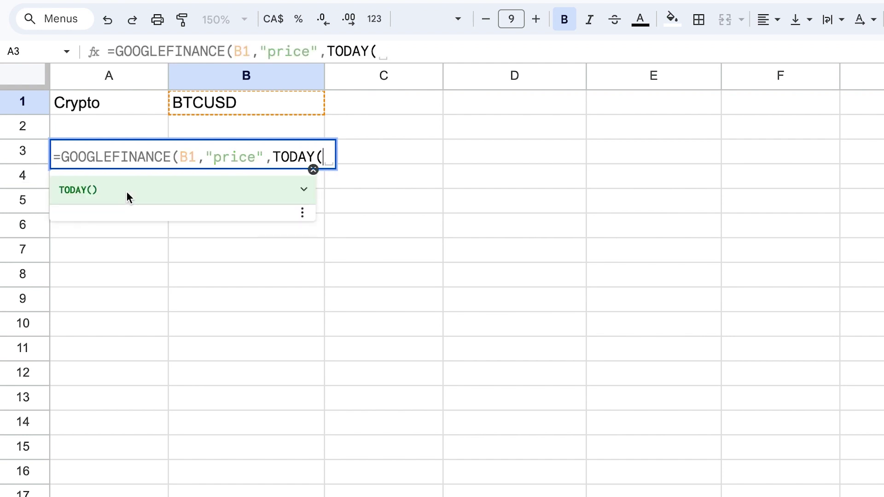
{"action": "type", "text": ")-30"}
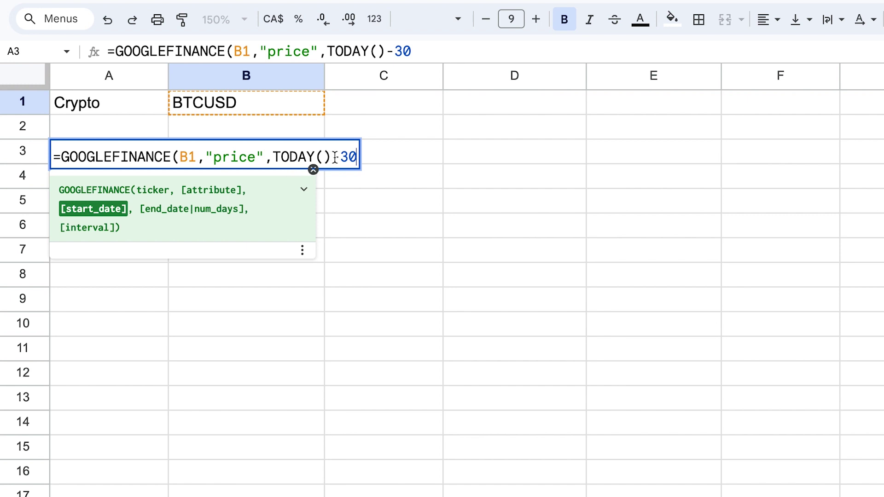
{"action": "type", "text": ","}
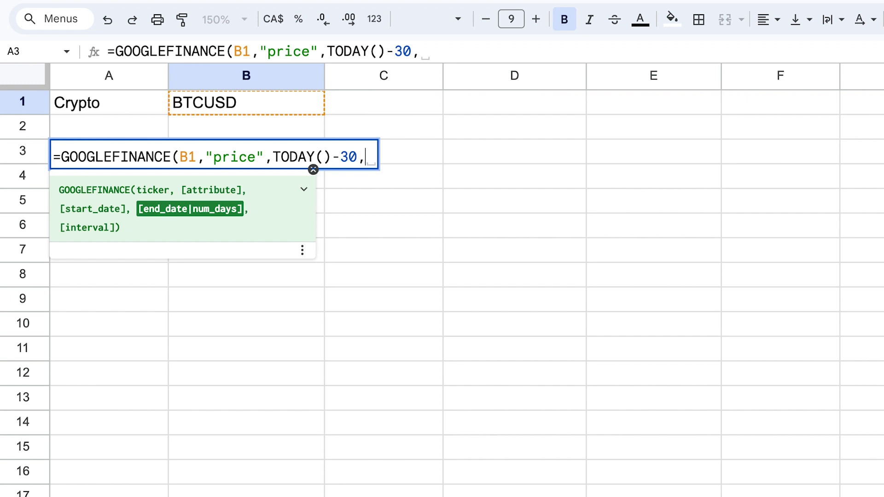
{"action": "type", "text": "tod"}
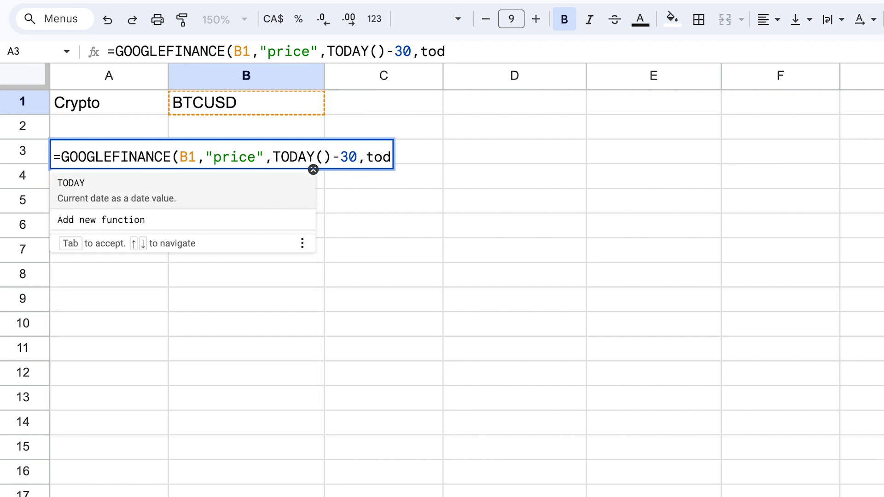
{"action": "left_click", "coordinate": [195, 191]}
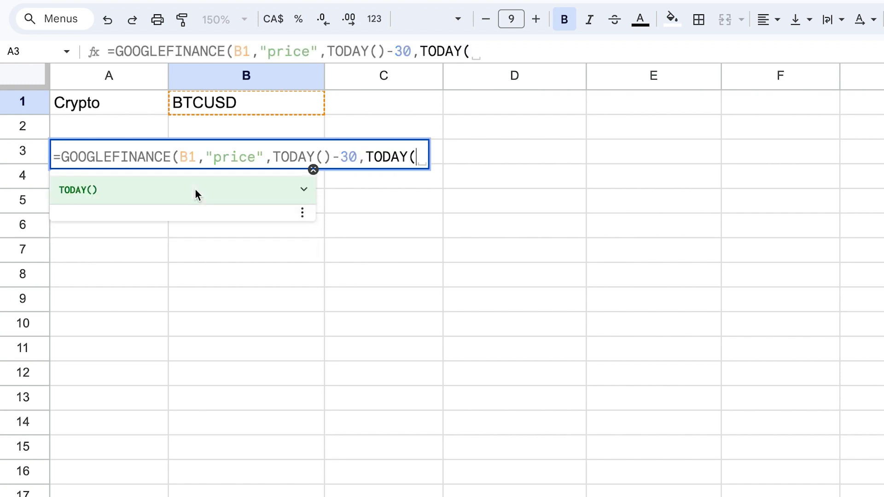
{"action": "type", "text": "))"}
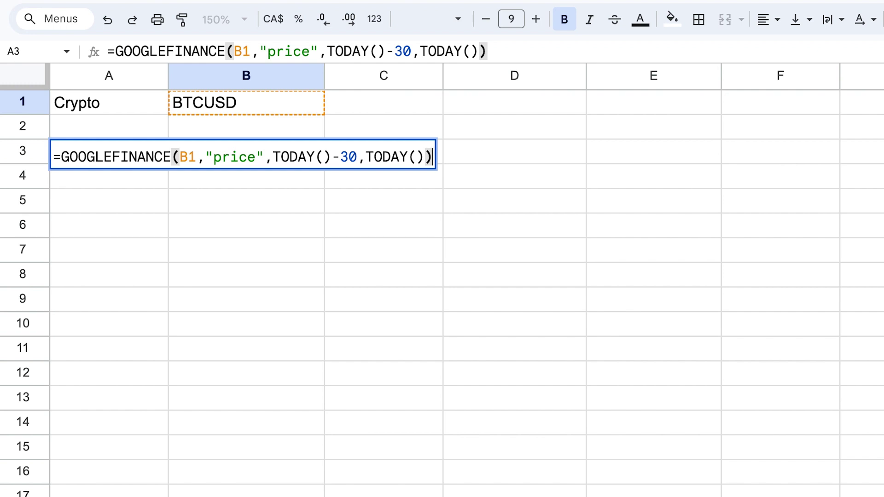
{"action": "key", "text": "Return"}
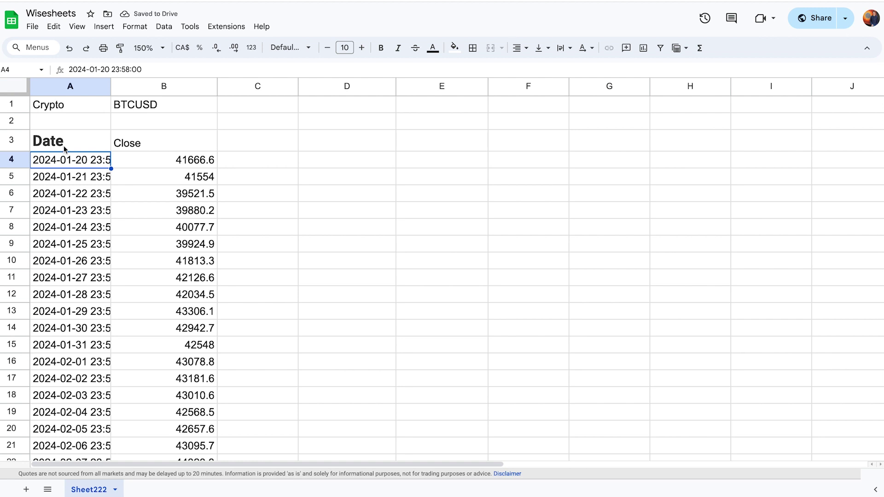
Step: Fit column A to the width of its dates and remove the bold formatting from the Date header in A3
{"action": "left_click", "coordinate": [62, 145]}
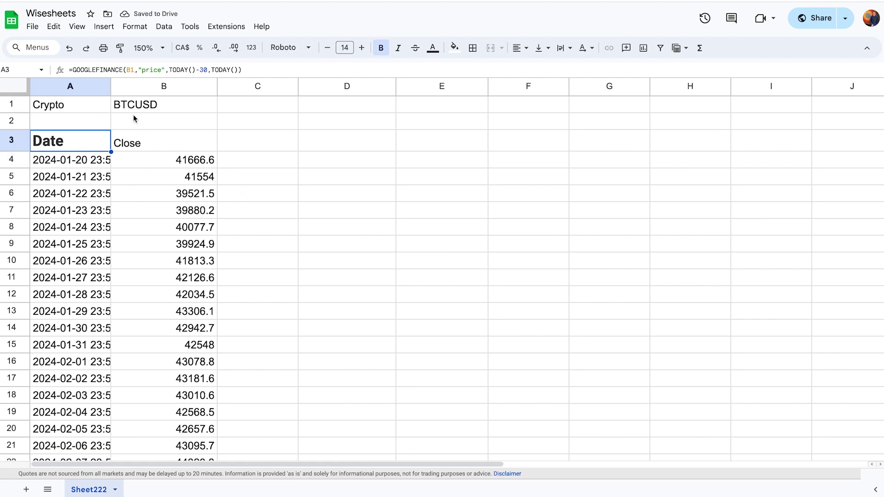
{"action": "double_click", "coordinate": [111, 88]}
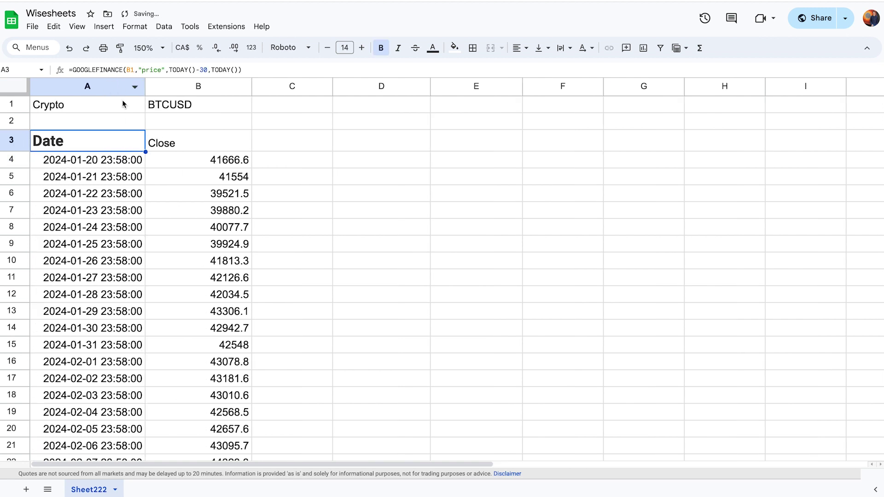
{"action": "key", "text": "ctrl+b"}
{"action": "left_click", "coordinate": [382, 244]}
{"action": "left_click", "coordinate": [106, 146]}
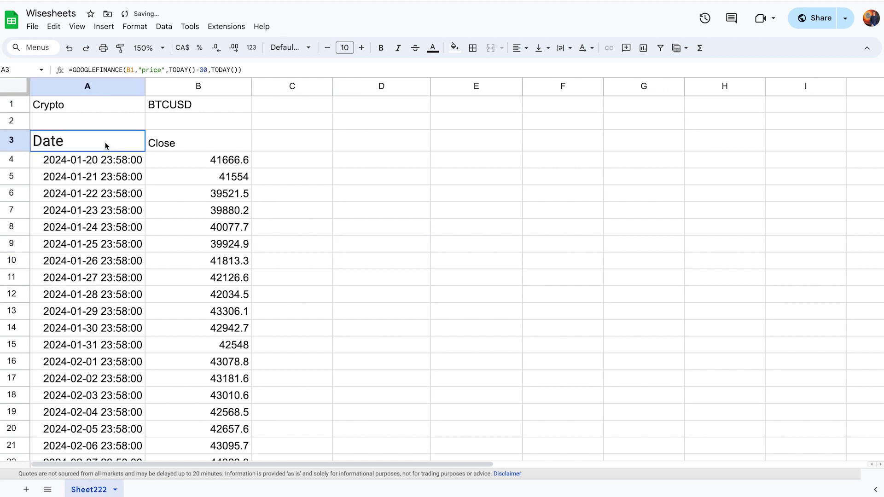
Step: Review the returned dates in column A and the Bitcoin closing prices in column B
{"action": "left_click", "coordinate": [194, 145]}
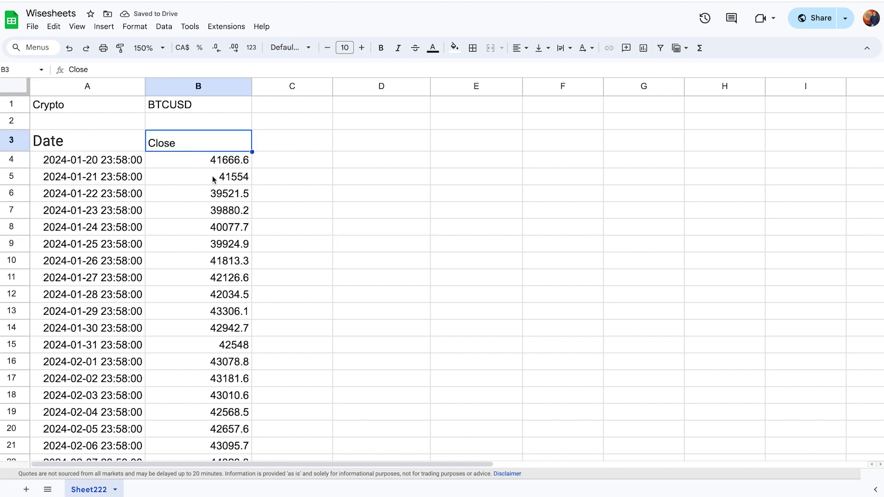
{"action": "left_click_drag", "start_coordinate": [218, 166], "coordinate": [230, 333]}
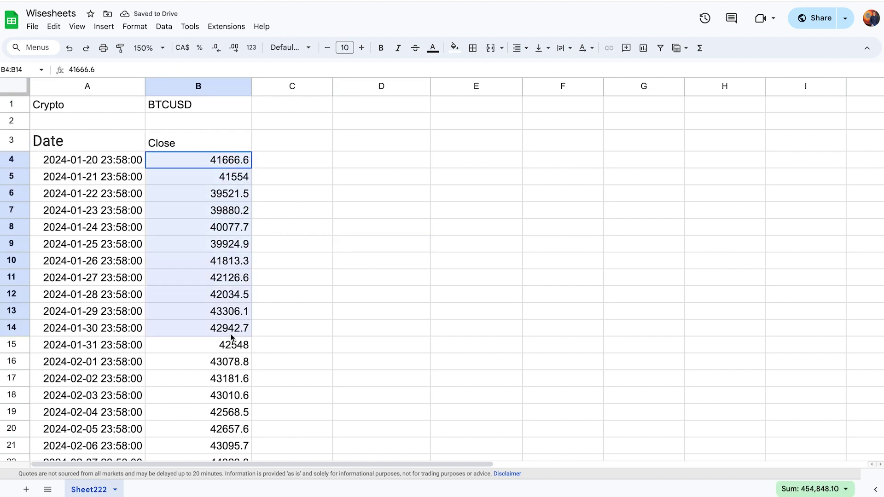
{"action": "left_click", "coordinate": [75, 164]}
{"action": "left_click", "coordinate": [90, 200]}
{"action": "scroll", "coordinate": [85, 286], "scroll_direction": "down", "scroll_amount": 2}
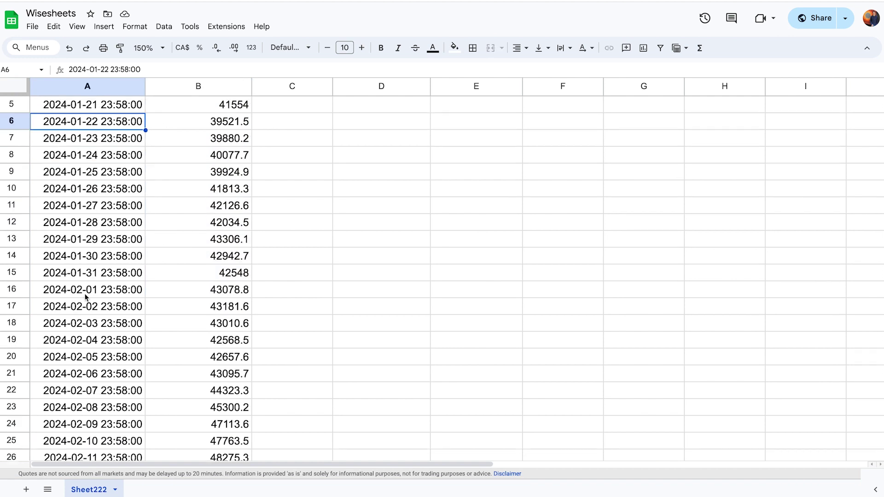
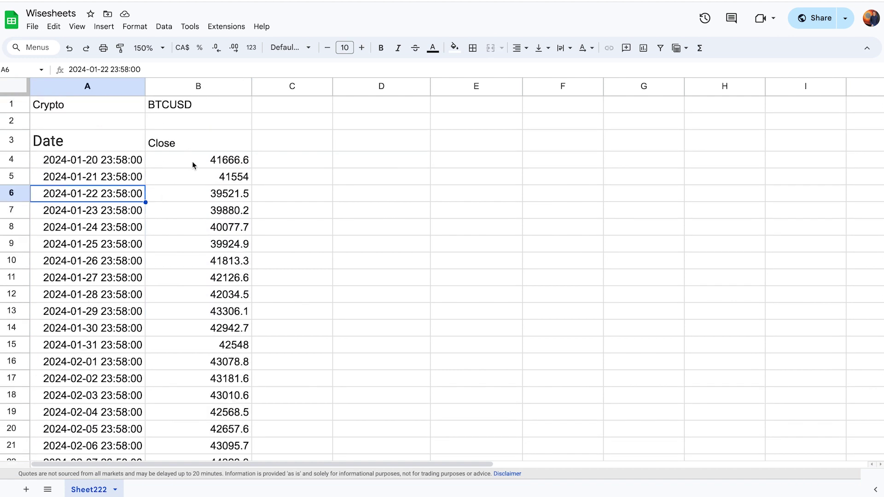
Step: Replace the crypto ticker in cell B1 with ETHUSD
{"action": "left_click", "coordinate": [200, 105]}
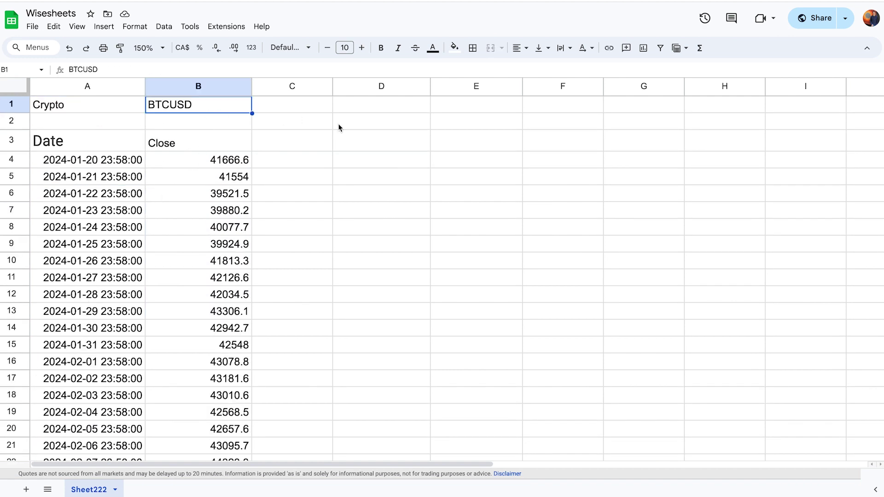
{"action": "key", "text": "Delete"}
{"action": "type", "text": "E"}
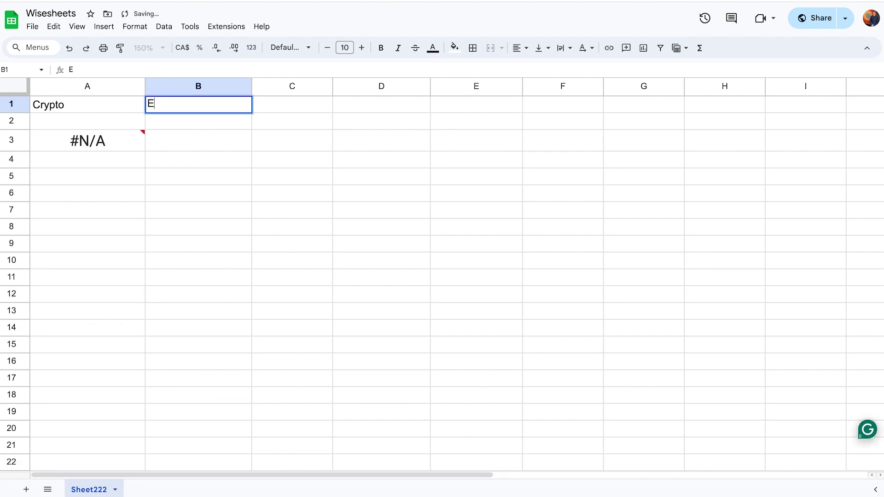
{"action": "type", "text": "THUSD"}
{"action": "key", "text": "Return"}
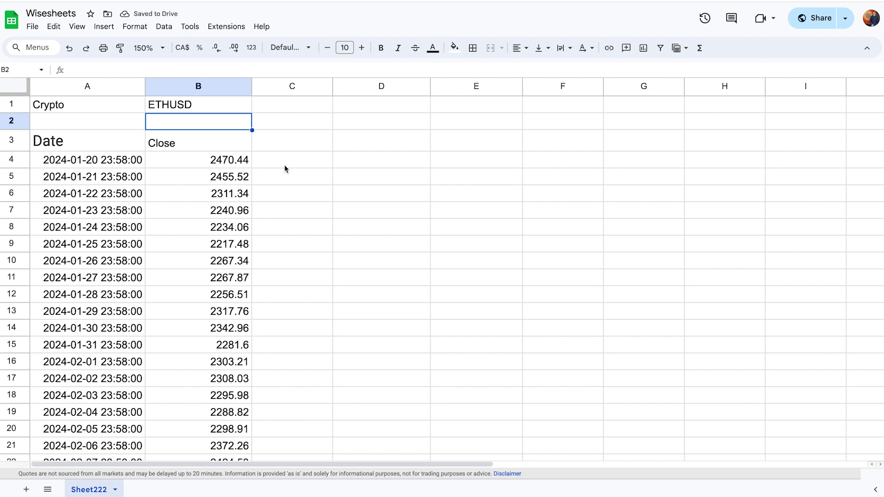
Step: Replace the GOOGLEFINANCE formula in A3 with the start of a WISEPRICE formula using B1 as the symbol and "Close" as the parameter
{"action": "key", "text": "Down"}
{"action": "key", "text": "Left"}
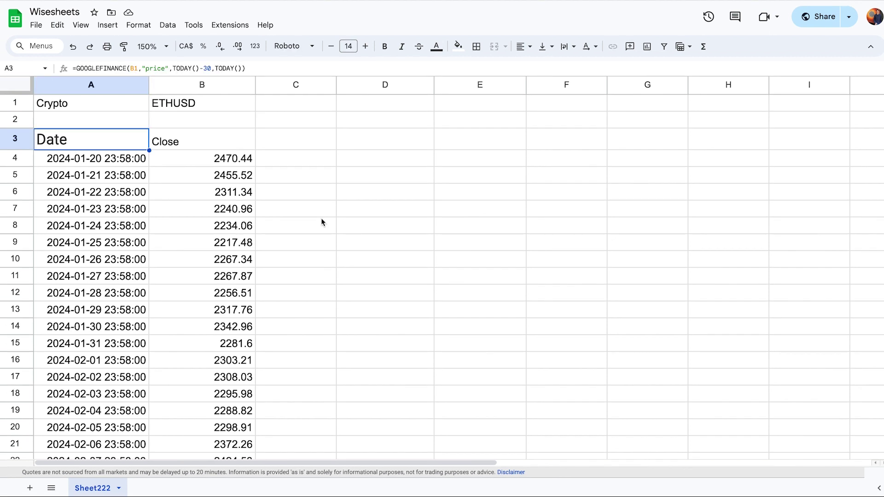
{"action": "key", "text": "Delete"}
{"action": "type", "text": "="}
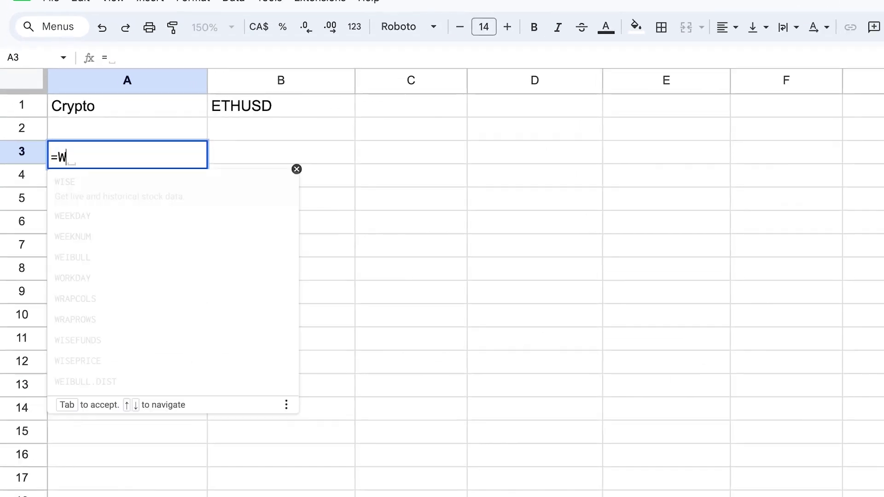
{"action": "type", "text": "WISE"}
{"action": "key", "text": "Down"}
{"action": "key", "text": "Down"}
{"action": "key", "text": "Tab"}
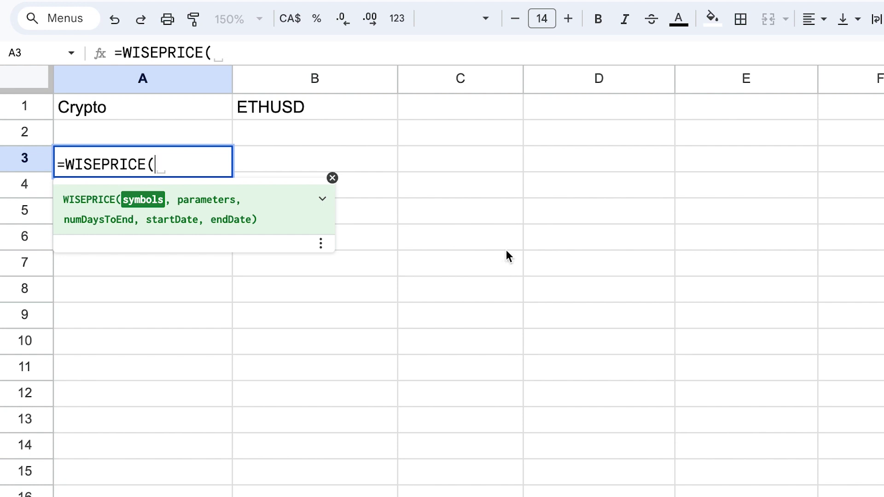
{"action": "left_click", "coordinate": [297, 107]}
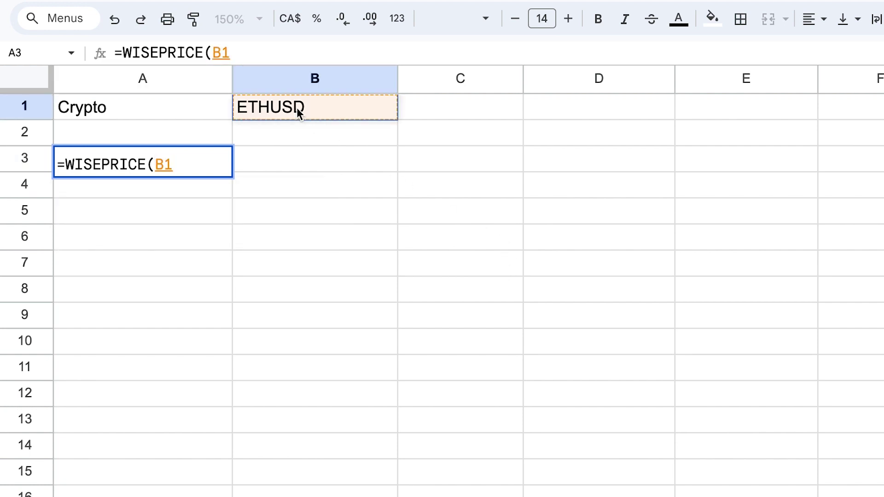
{"action": "type", "text": ",\"Close\""}
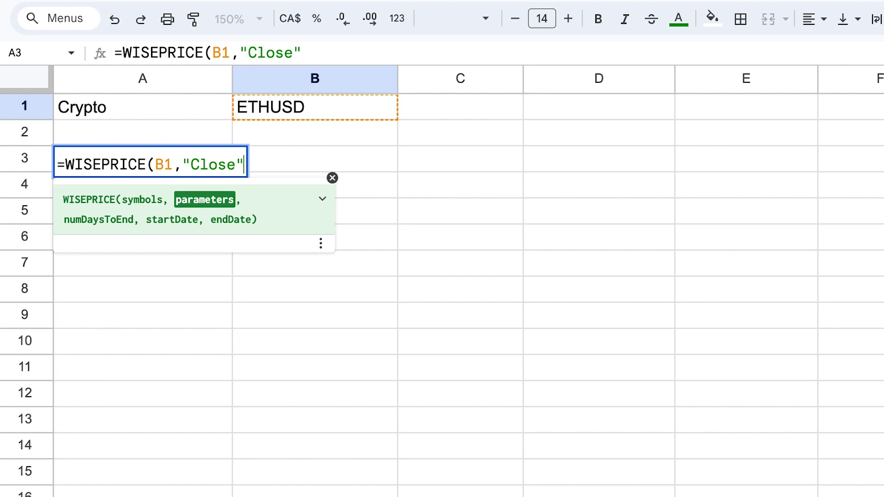
{"action": "type", "text": ", "}
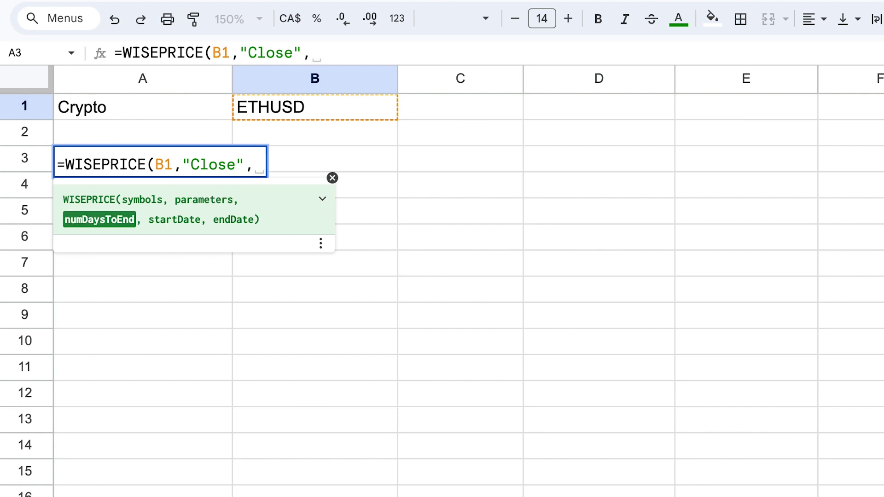
{"action": "type", "text": "30"}
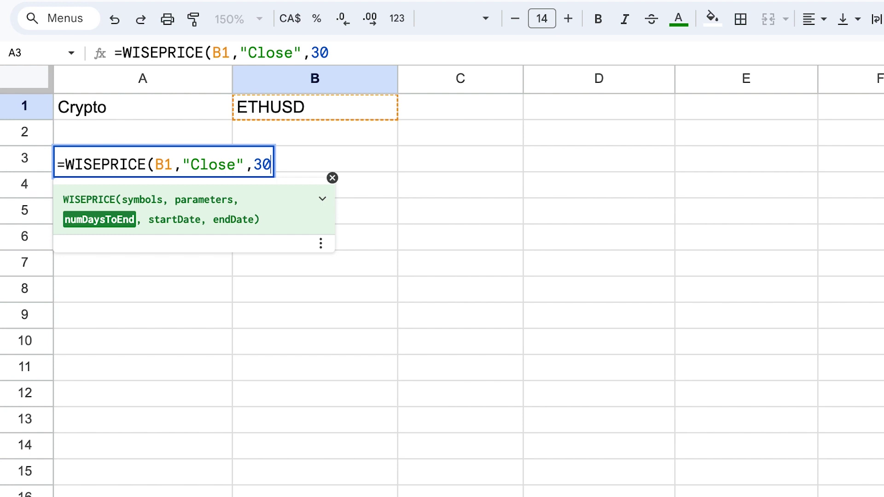
{"action": "key", "text": "BackSpace"}
{"action": "key", "text": "BackSpace"}
{"action": "type", "text": ","}
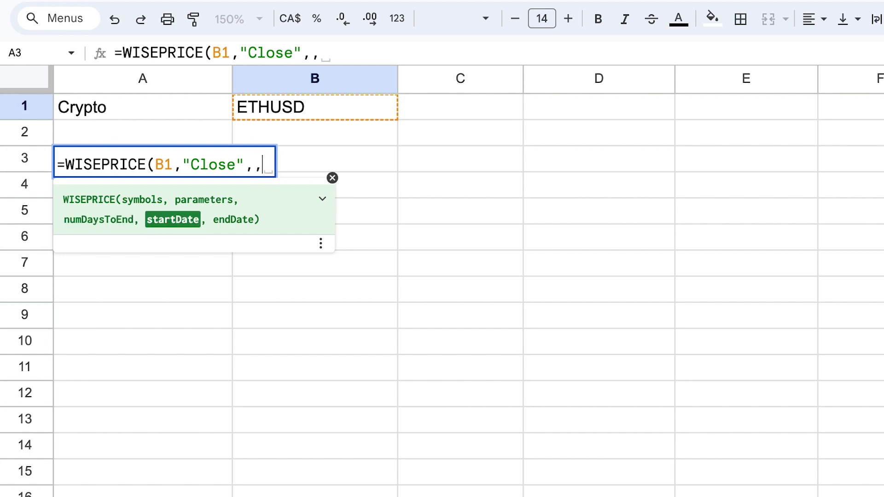
{"action": "type", "text": "t"}
{"action": "key", "text": "BackSpace"}
{"action": "type", "text": "date"}
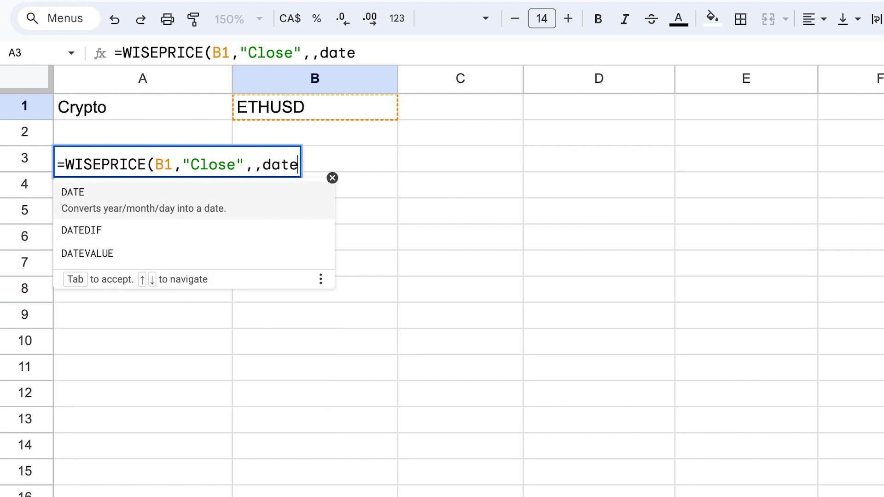
{"action": "key", "text": "BackSpace"}
{"action": "key", "text": "BackSpace"}
{"action": "key", "text": "BackSpace"}
{"action": "key", "text": "BackSpace"}
{"action": "key", "text": "BackSpace"}
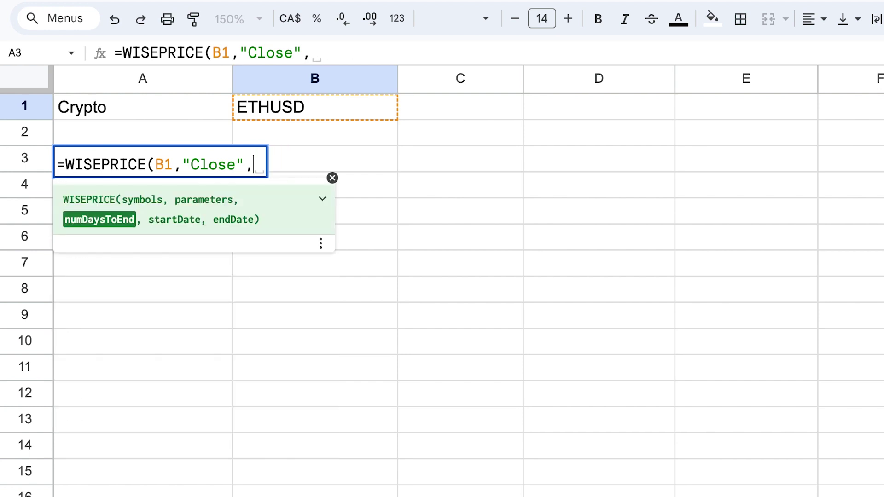
Step: Complete the WISEPRICE formula in A3 with 30 as the number of days and enter it
{"action": "type", "text": "30"}
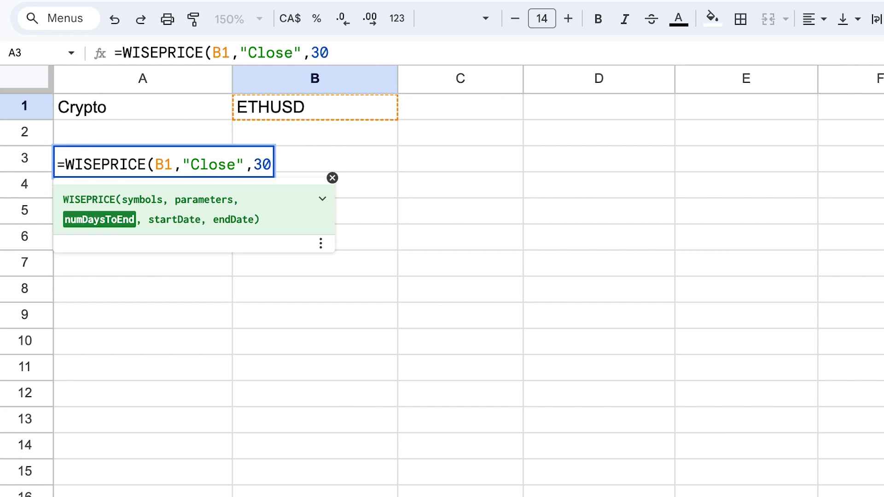
{"action": "type", "text": ")"}
{"action": "key", "text": "Return"}
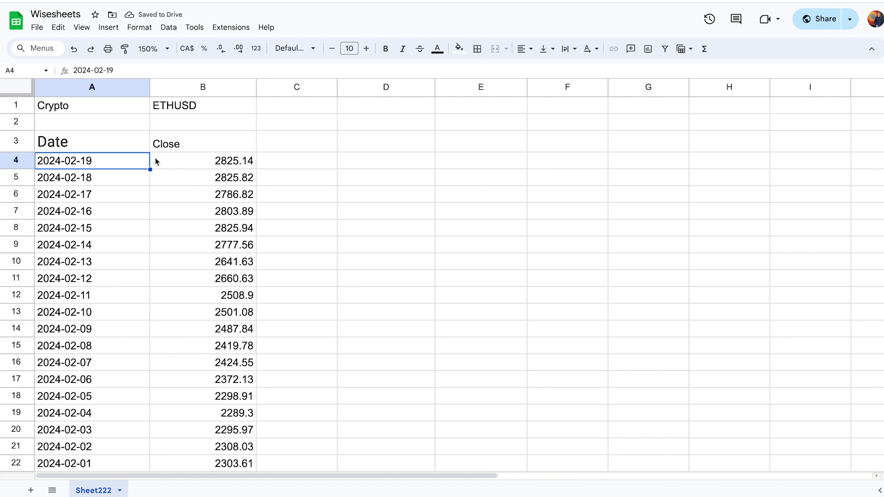
Step: Review the dates and Ethereum closing prices returned by the WISEPRICE formula
{"action": "left_click", "coordinate": [123, 151]}
{"action": "left_click_drag", "start_coordinate": [203, 165], "coordinate": [210, 346]}
{"action": "left_click_drag", "start_coordinate": [89, 166], "coordinate": [96, 346]}
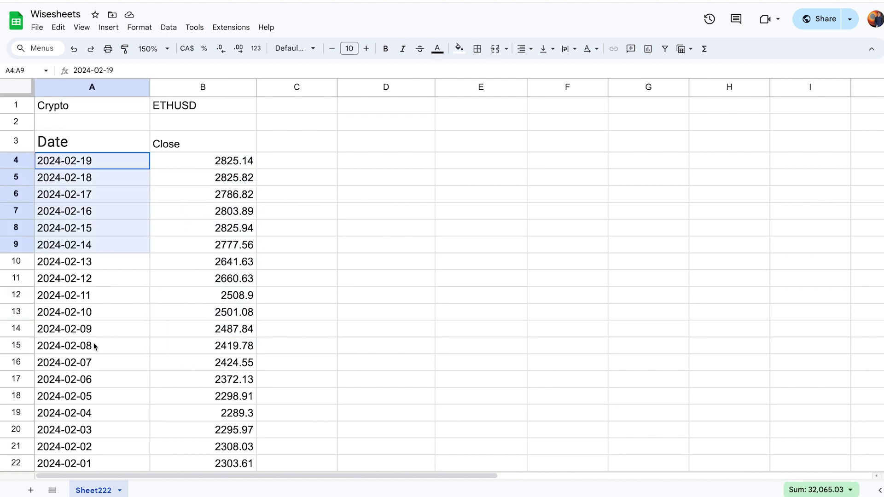
{"action": "left_click_drag", "start_coordinate": [204, 167], "coordinate": [243, 378]}
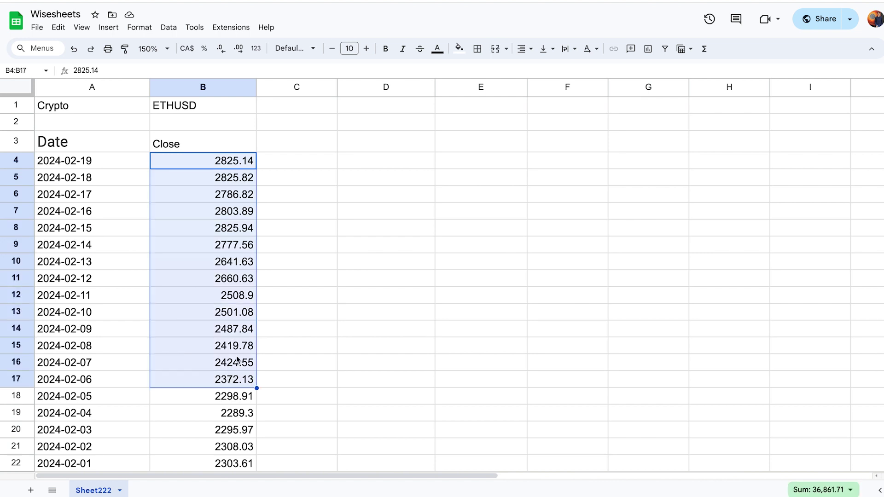
Step: Change the crypto ticker in cell B1 to BTCUSD
{"action": "left_click", "coordinate": [183, 111]}
{"action": "key", "text": "Delete"}
{"action": "type", "text": "BTCUSD"}
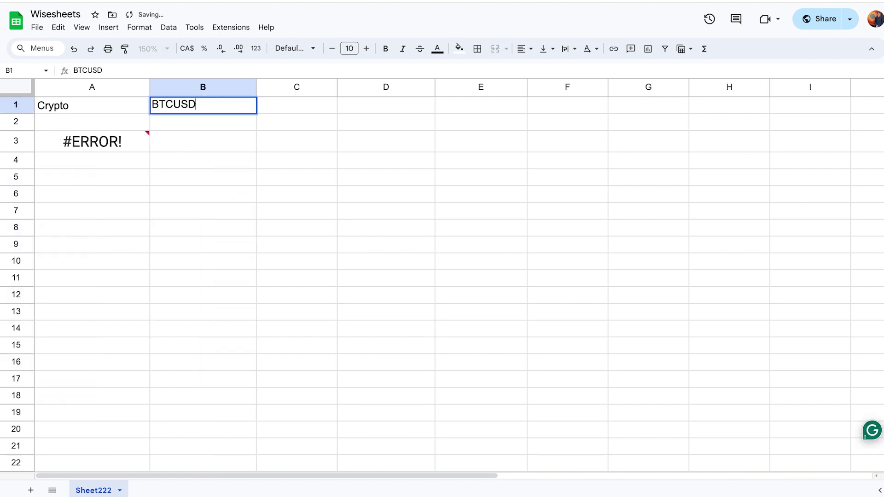
{"action": "key", "text": "Return"}
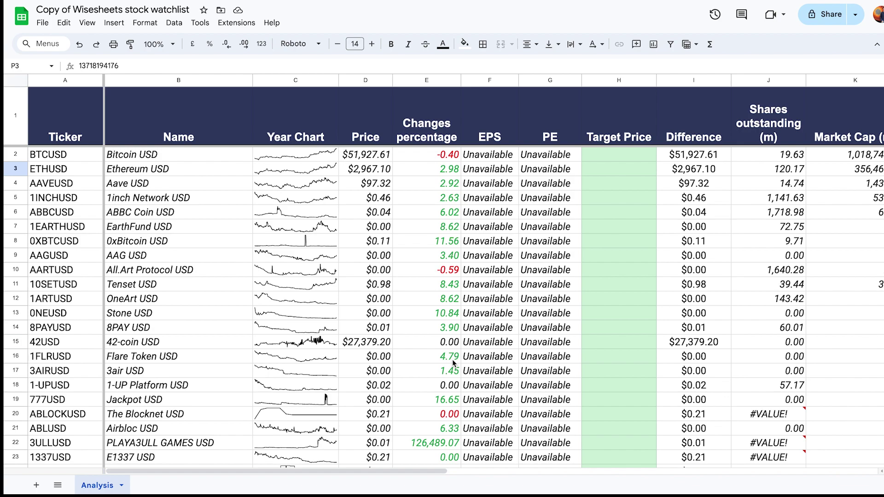
Step: Look through the cryptocurrency tickers and their price data in the stock watchlist spreadsheet
{"action": "scroll", "coordinate": [300, 242], "scroll_direction": "down", "scroll_amount": 1}
{"action": "scroll", "coordinate": [300, 242], "scroll_direction": "down", "scroll_amount": 3}
{"action": "scroll", "coordinate": [286, 212], "scroll_direction": "up", "scroll_amount": 4}
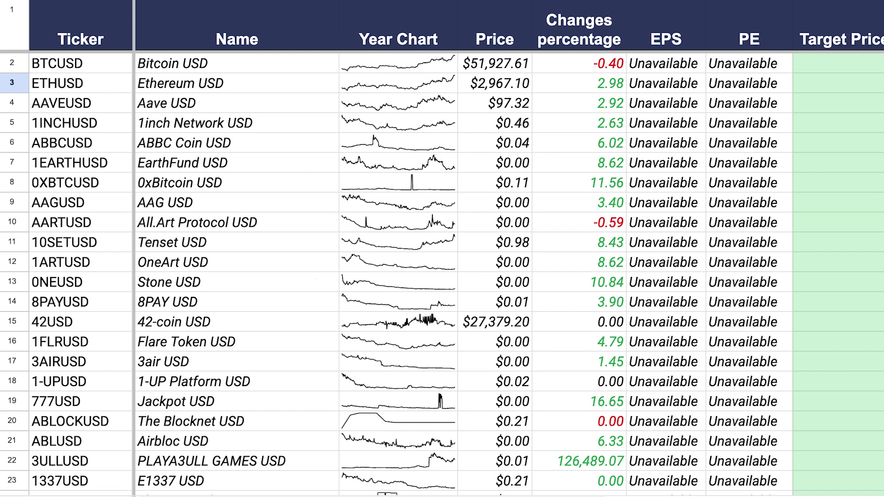
Step: Review the watchlist's rows and the additional data columns across the sheet
{"action": "scroll", "coordinate": [476, 392], "scroll_direction": "down", "scroll_amount": 4}
{"action": "scroll", "coordinate": [476, 393], "scroll_direction": "up", "scroll_amount": 4}
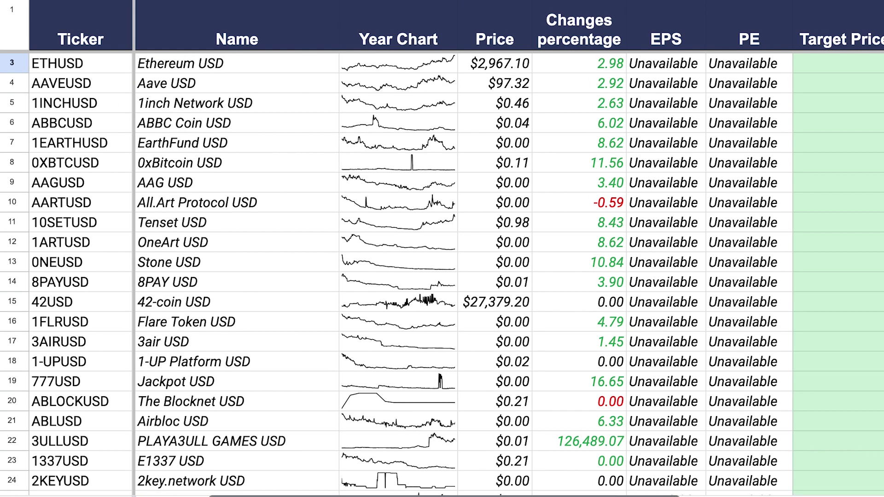
{"action": "scroll", "coordinate": [495, 461], "scroll_direction": "right", "scroll_amount": 10}
{"action": "scroll", "coordinate": [495, 461], "scroll_direction": "right", "scroll_amount": 3}
{"action": "scroll", "coordinate": [232, 476], "scroll_direction": "left", "scroll_amount": 13}
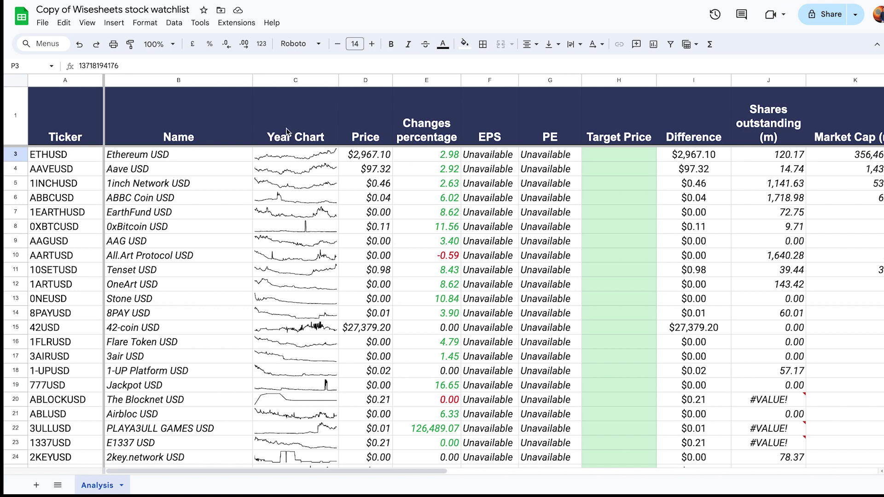
Step: Clear the price formula in cell D2 of the watchlist
{"action": "left_click", "coordinate": [368, 155]}
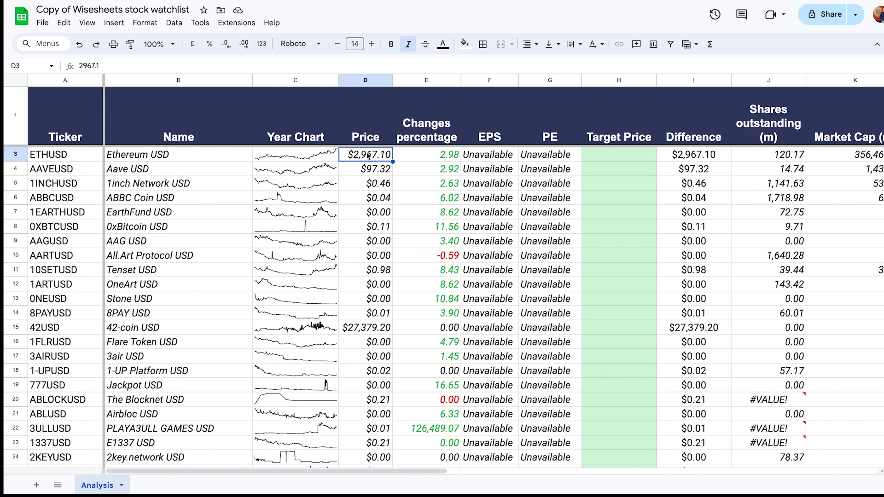
{"action": "key", "text": "Up"}
{"action": "key", "text": "Delete"}
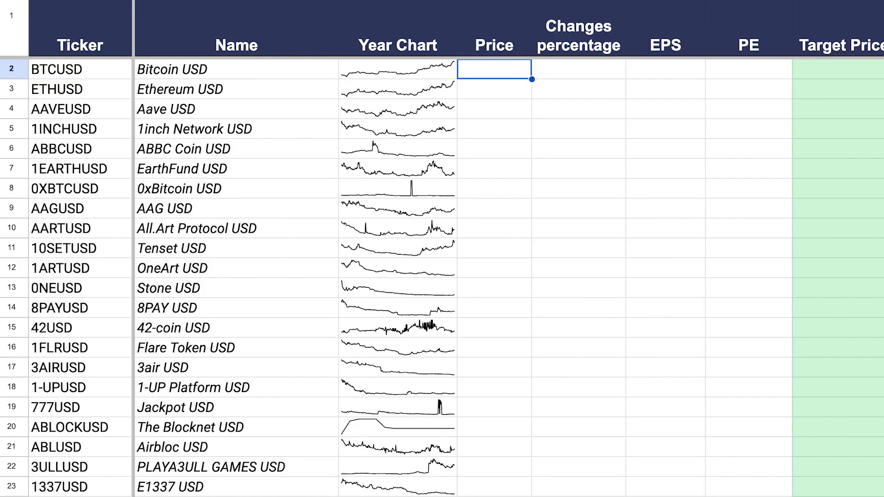
Step: Enter a WISEPRICE formula in D2 using tickers A2:A25 as symbols and the headers from Price through PE as parameters
{"action": "type", "text": "=wise"}
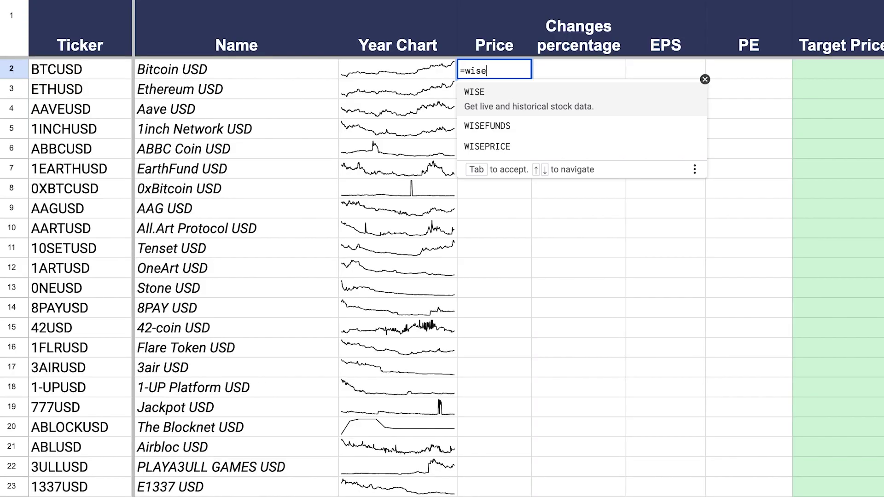
{"action": "key", "text": "Down"}
{"action": "key", "text": "Down"}
{"action": "key", "text": "Tab"}
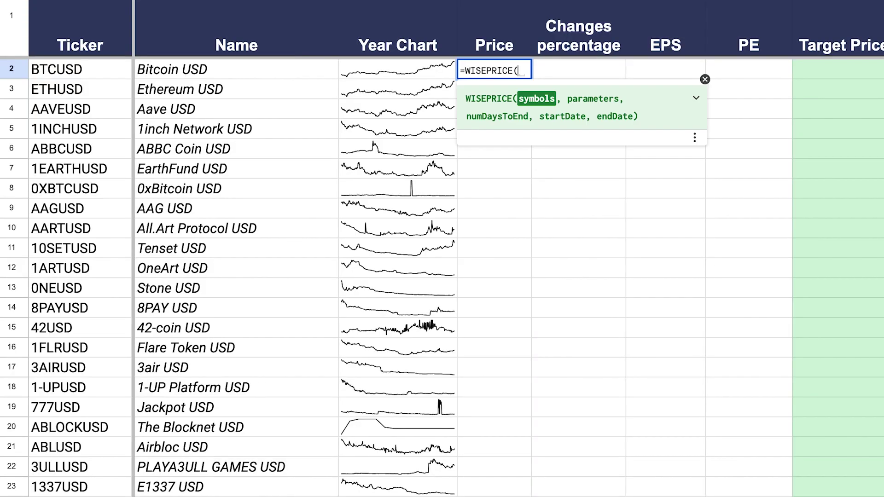
{"action": "left_click", "coordinate": [99, 71]}
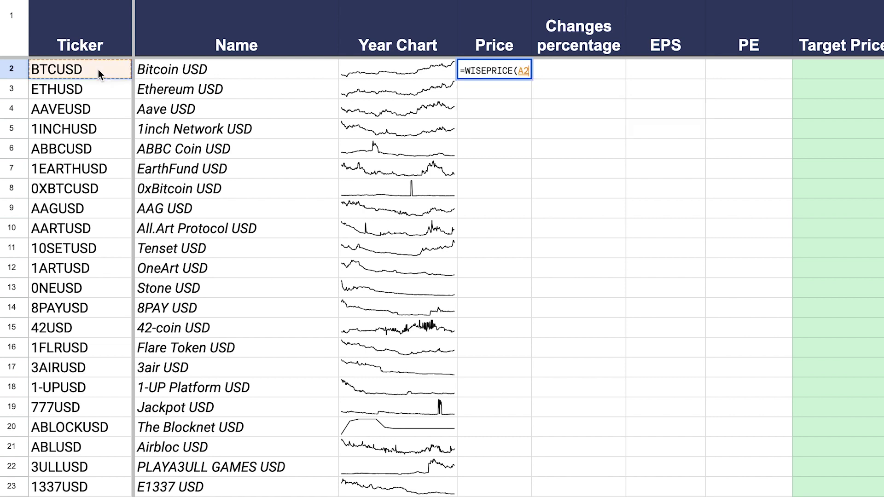
{"action": "key", "text": "ctrl+shift+Down"}
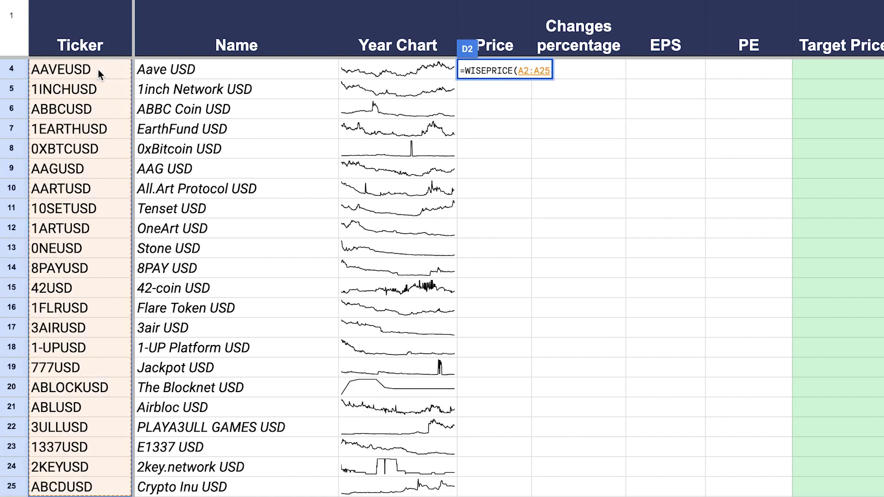
{"action": "type", "text": ","}
{"action": "scroll", "coordinate": [565, 261], "scroll_direction": "up", "scroll_amount": 2}
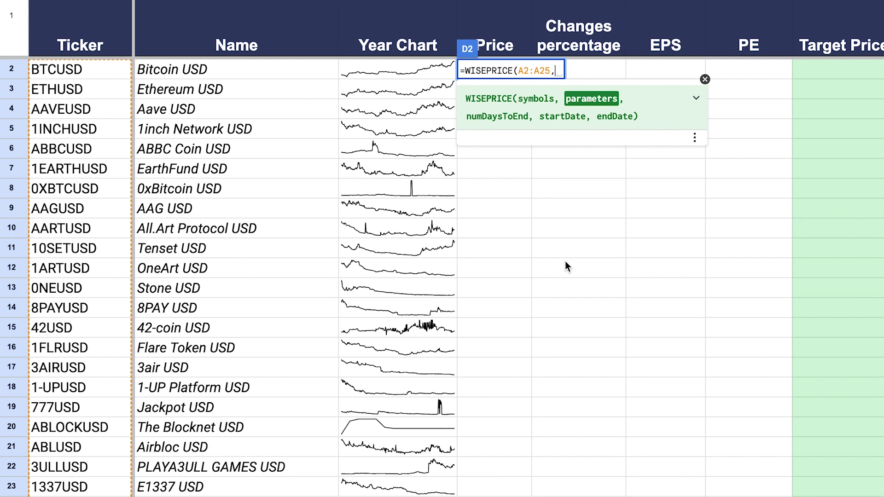
{"action": "left_click_drag", "start_coordinate": [501, 33], "coordinate": [778, 45]}
{"action": "type", "text": ")"}
{"action": "key", "text": "Return"}
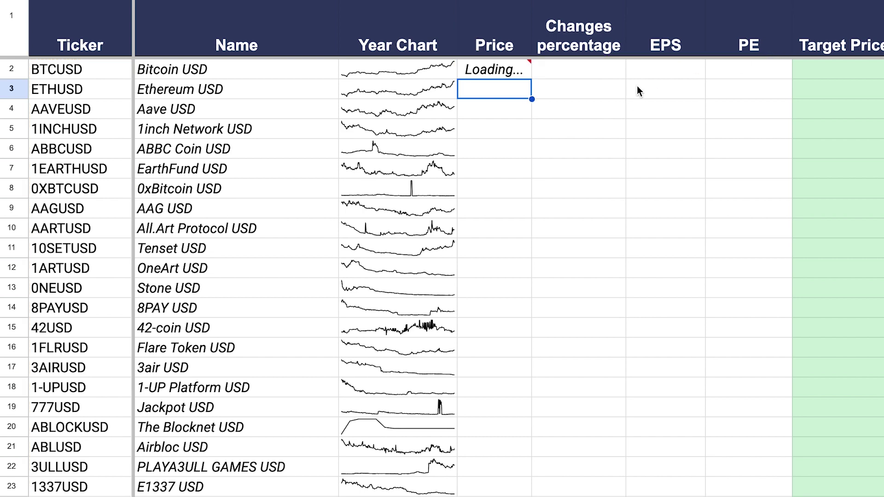
Step: Try aapl as the ticker in A2 and check its price, change percentage, EPS and PE figures
{"action": "left_click", "coordinate": [678, 27]}
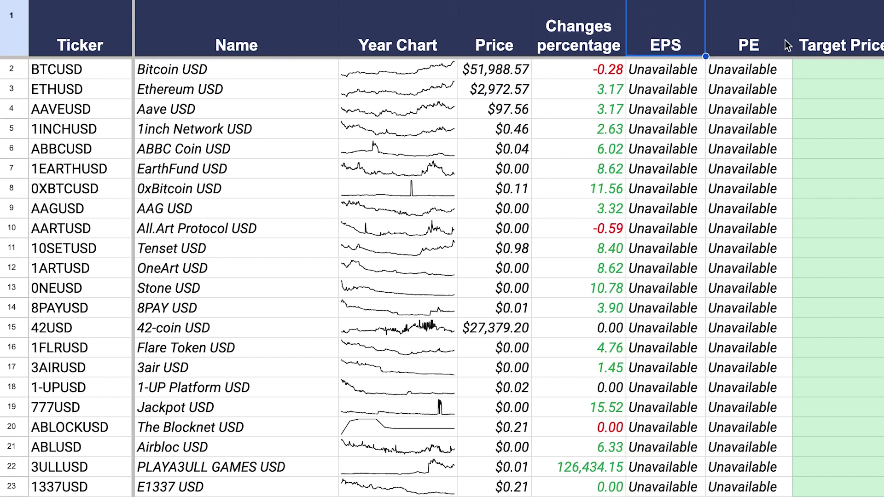
{"action": "left_click", "coordinate": [770, 37]}
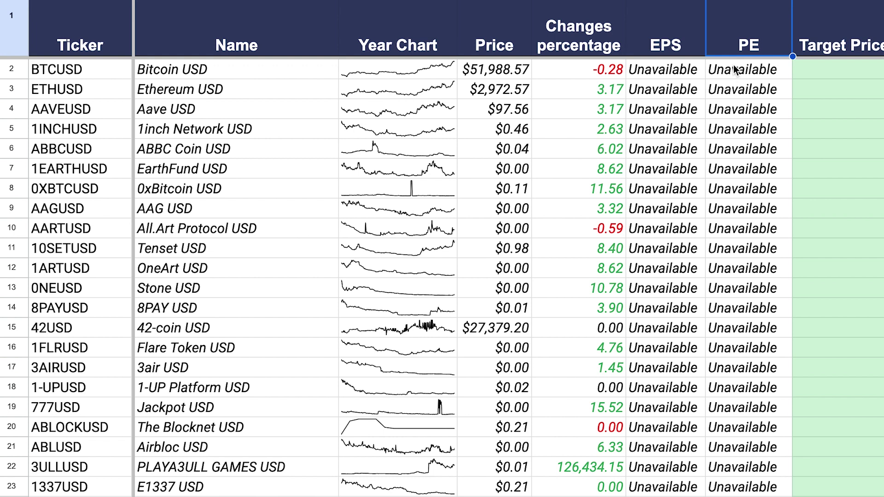
{"action": "left_click", "coordinate": [100, 74]}
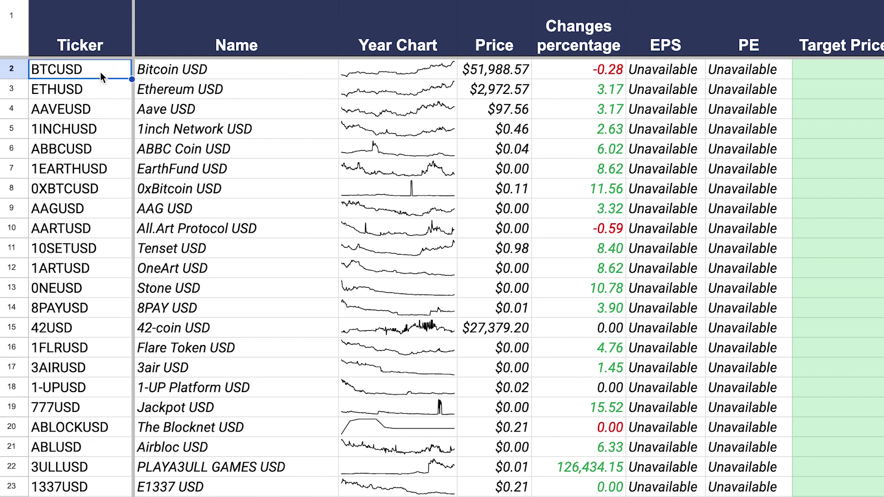
{"action": "key", "text": "Delete"}
{"action": "type", "text": "aapl"}
{"action": "key", "text": "Return"}
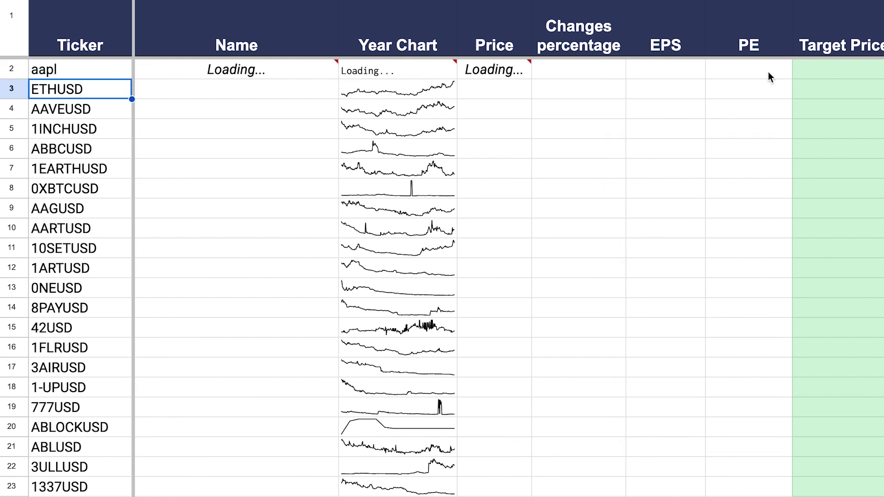
{"action": "left_click", "coordinate": [514, 68]}
{"action": "left_click_drag", "start_coordinate": [712, 76], "coordinate": [747, 70]}
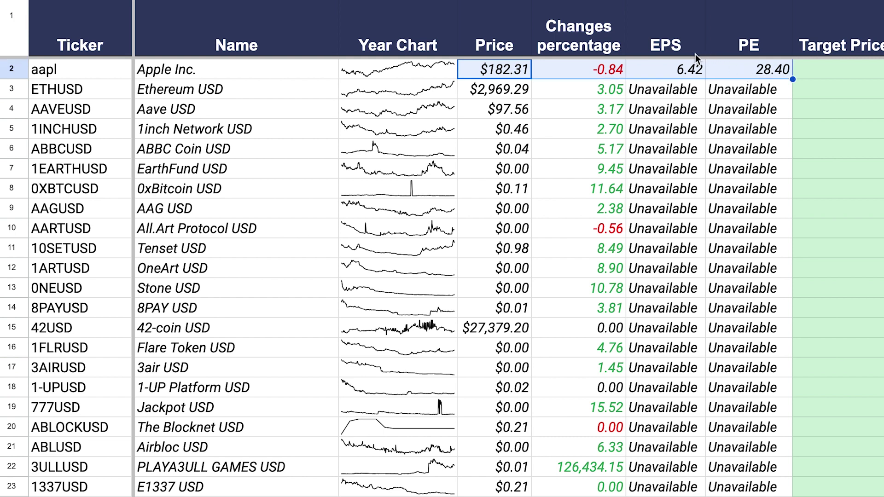
Step: Change the ticker in A2 back to BTCUSD
{"action": "left_click", "coordinate": [64, 76]}
{"action": "key", "text": "Delete"}
{"action": "type", "text": "BTCUSD"}
{"action": "key", "text": "Return"}
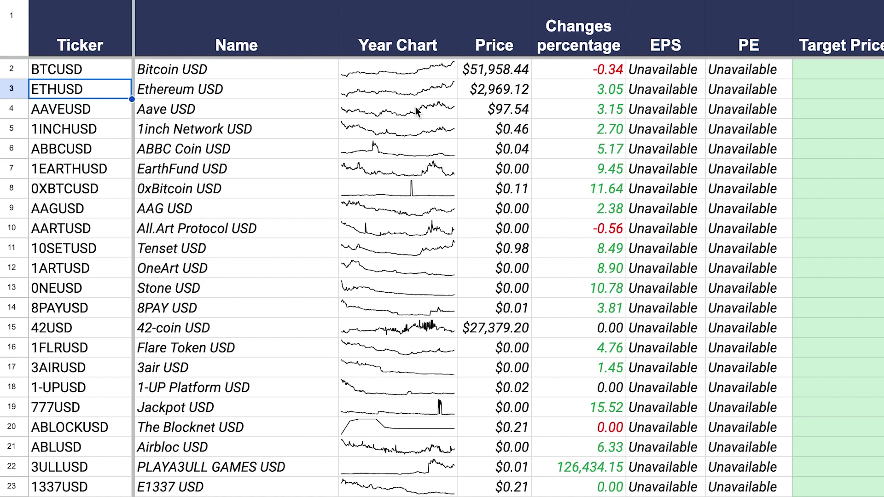
Step: Examine the SPARKLINE formula behind the Bitcoin year chart in C2 and go through the year charts down to row 15
{"action": "left_click", "coordinate": [408, 73]}
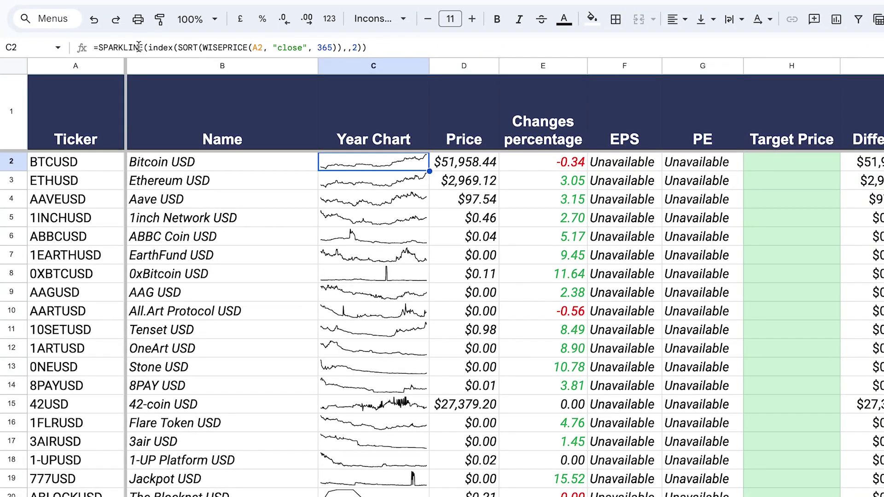
{"action": "left_click", "coordinate": [162, 47]}
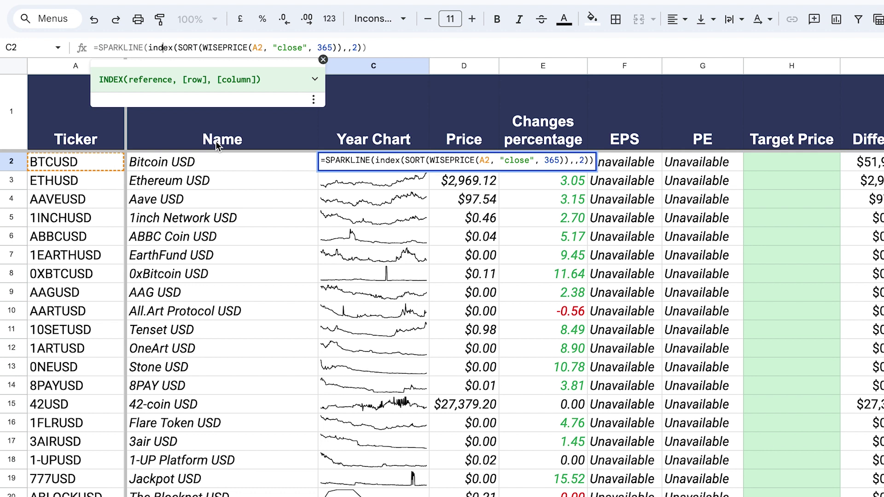
{"action": "key", "text": "Escape"}
{"action": "key", "text": "Down"}
{"action": "key", "text": "Down"}
{"action": "key", "text": "Down"}
{"action": "key", "text": "Down"}
{"action": "key", "text": "Down"}
{"action": "key", "text": "Down"}
{"action": "key", "text": "Down"}
{"action": "key", "text": "Down"}
{"action": "key", "text": "Down"}
{"action": "key", "text": "Down"}
{"action": "key", "text": "Down"}
{"action": "key", "text": "Down"}
{"action": "key", "text": "Down"}
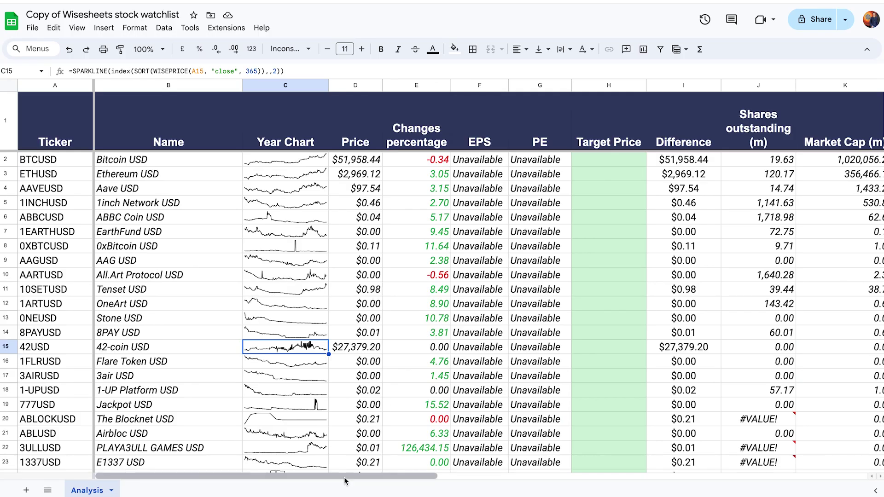
Step: Examine the WISEPRICE formula for shares outstanding in cell J2
{"action": "left_click_drag", "start_coordinate": [355, 477], "coordinate": [528, 489]}
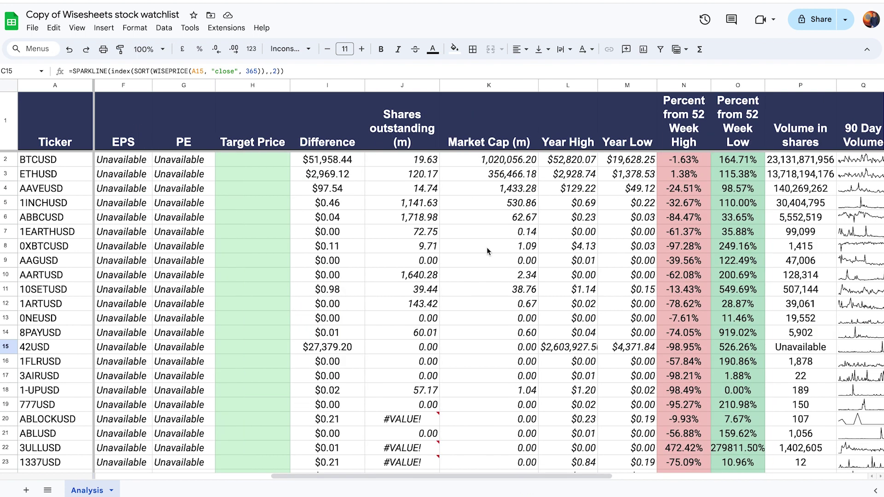
{"action": "left_click", "coordinate": [428, 162]}
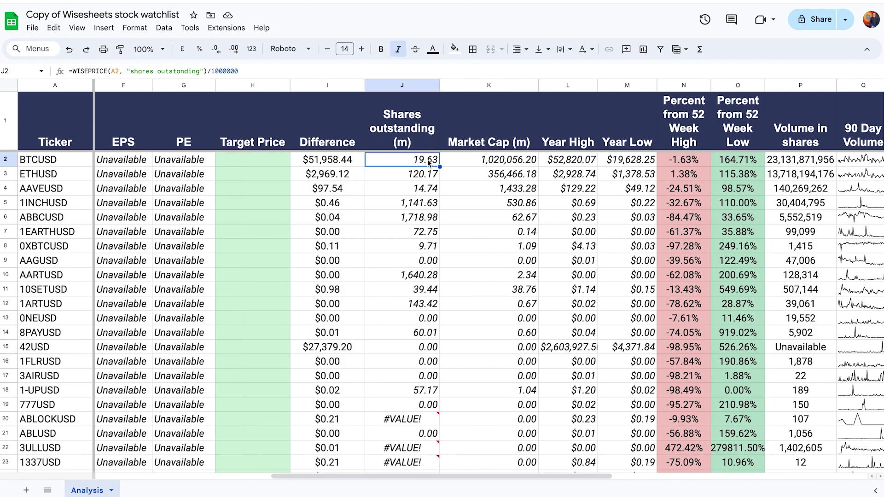
{"action": "left_click", "coordinate": [119, 70]}
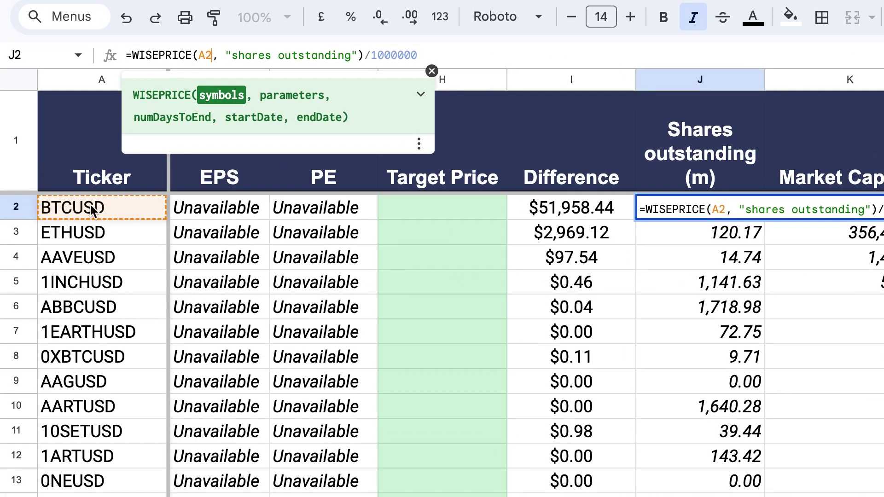
{"action": "left_click", "coordinate": [453, 54]}
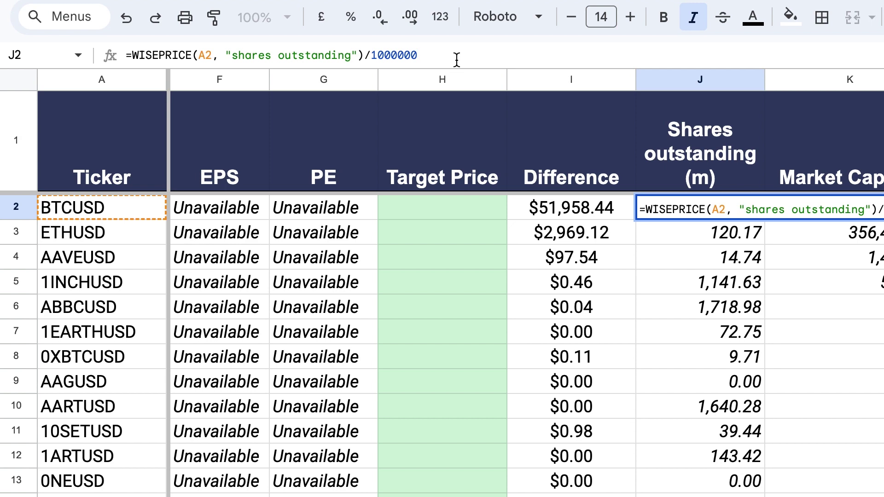
{"action": "key", "text": "Return"}
Step: Clear all Year High and Year Low values from row 2 downward
{"action": "left_click", "coordinate": [665, 94]}
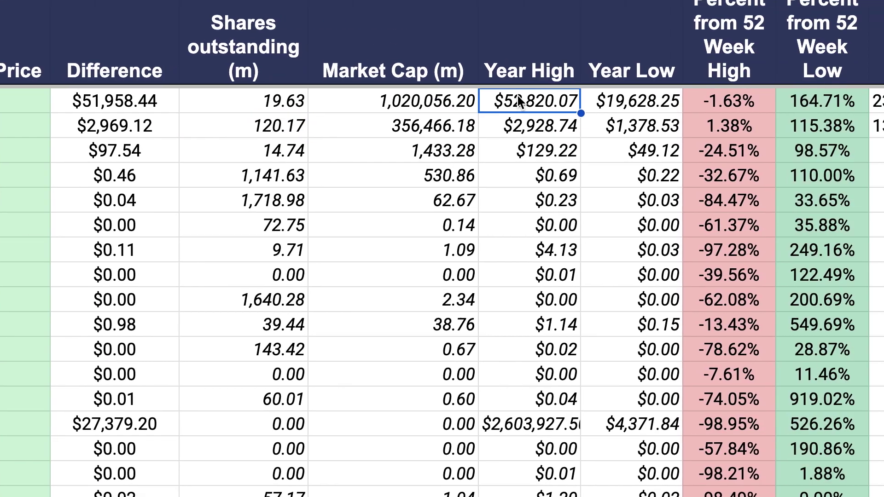
{"action": "key", "text": "shift+Right"}
{"action": "key", "text": "shift+Down"}
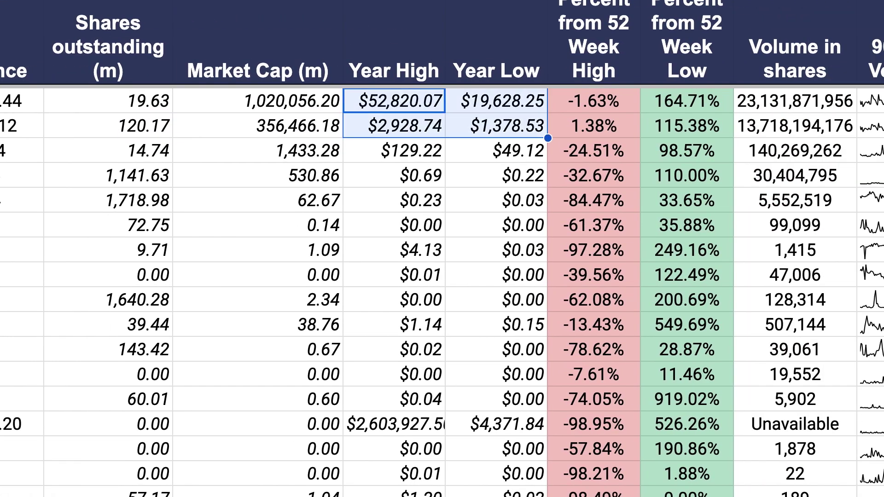
{"action": "key", "text": "ctrl+shift+Down"}
{"action": "key", "text": "Delete"}
{"action": "left_click", "coordinate": [394, 100]}
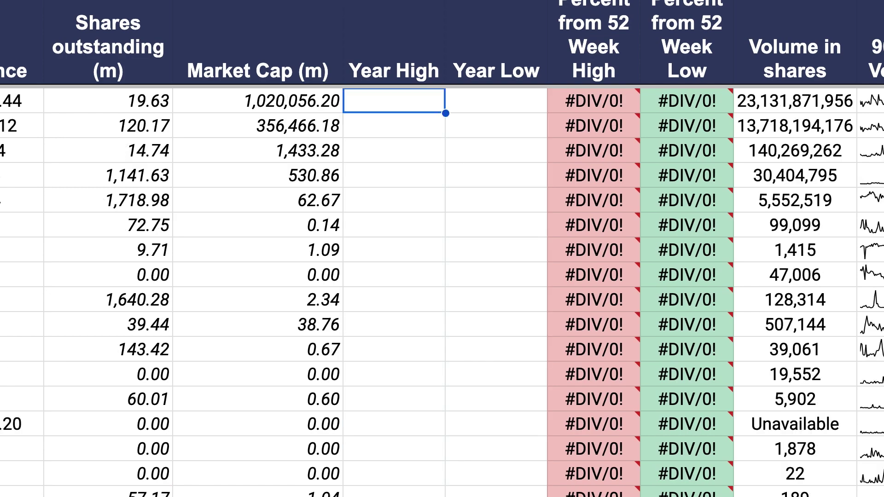
Step: Enter a WISEPRICE formula in L2 using tickers A2:A25 as symbols and the Year High and Year Low headers L1:M1 as parameters
{"action": "type", "text": "=wise"}
{"action": "key", "text": "Down"}
{"action": "key", "text": "Down"}
{"action": "key", "text": "Tab"}
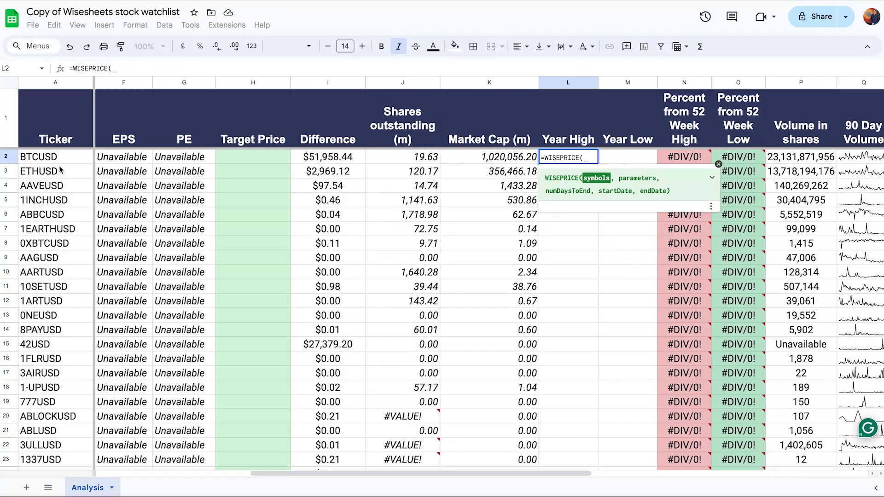
{"action": "left_click", "coordinate": [52, 160]}
{"action": "key", "text": "ctrl+shift+Down"}
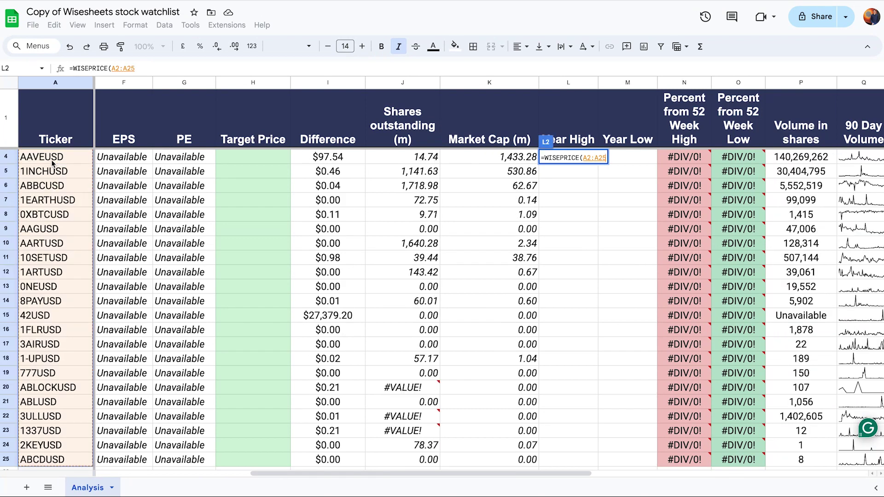
{"action": "type", "text": ","}
{"action": "scroll", "coordinate": [429, 247], "scroll_direction": "up", "scroll_amount": 1}
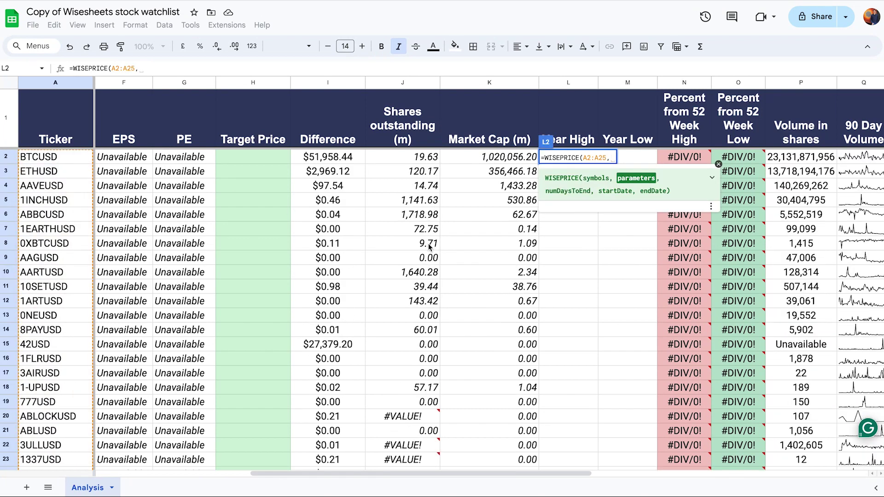
{"action": "left_click_drag", "start_coordinate": [571, 123], "coordinate": [619, 128]}
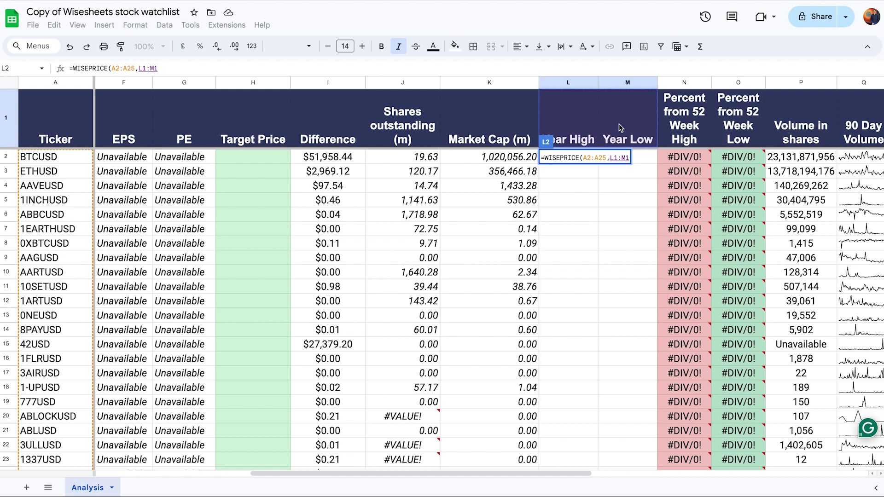
{"action": "key", "text": "Return"}
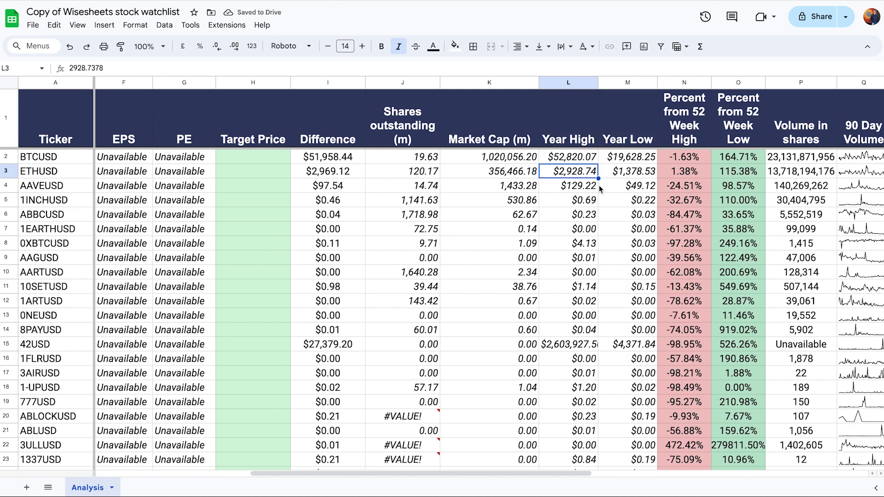
{"action": "scroll", "coordinate": [600, 188], "scroll_direction": "down", "scroll_amount": 3}
{"action": "scroll", "coordinate": [602, 194], "scroll_direction": "up", "scroll_amount": 3}
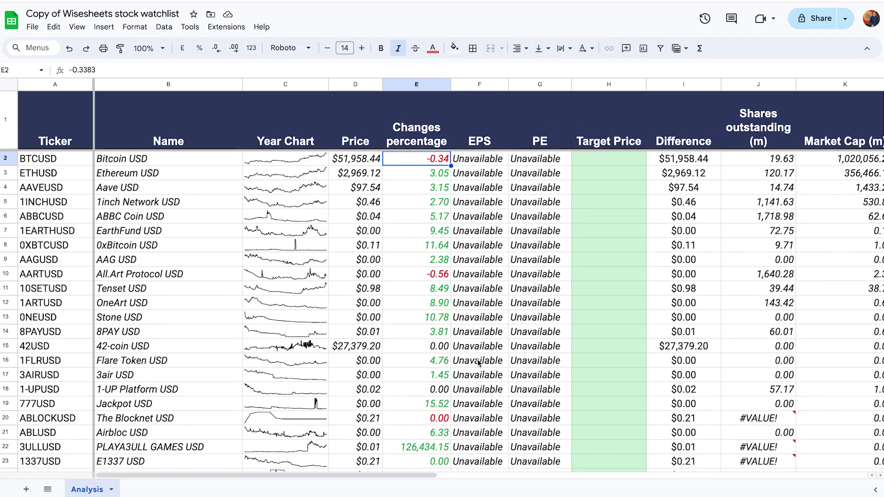
Step: Examine the coloring of positive and negative values in the Changes percentage column
{"action": "left_click", "coordinate": [438, 275]}
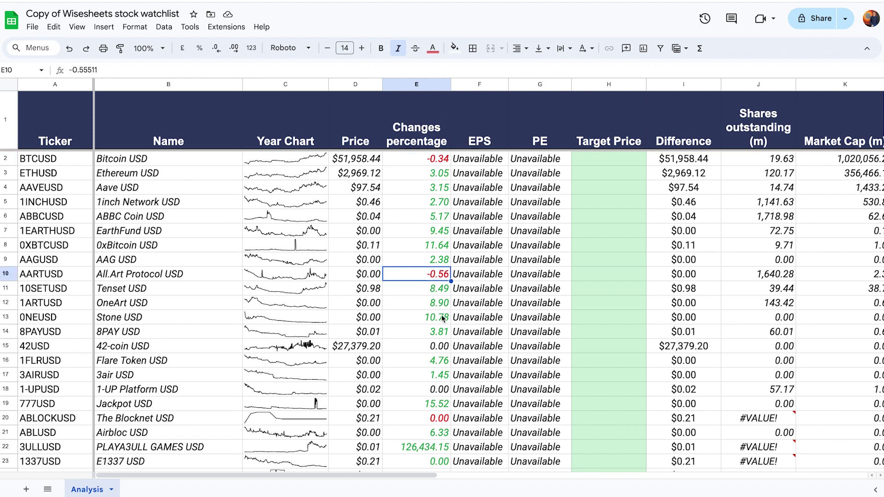
{"action": "scroll", "coordinate": [432, 419], "scroll_direction": "down", "scroll_amount": 3}
{"action": "scroll", "coordinate": [431, 418], "scroll_direction": "up", "scroll_amount": 3}
{"action": "left_click", "coordinate": [432, 162]}
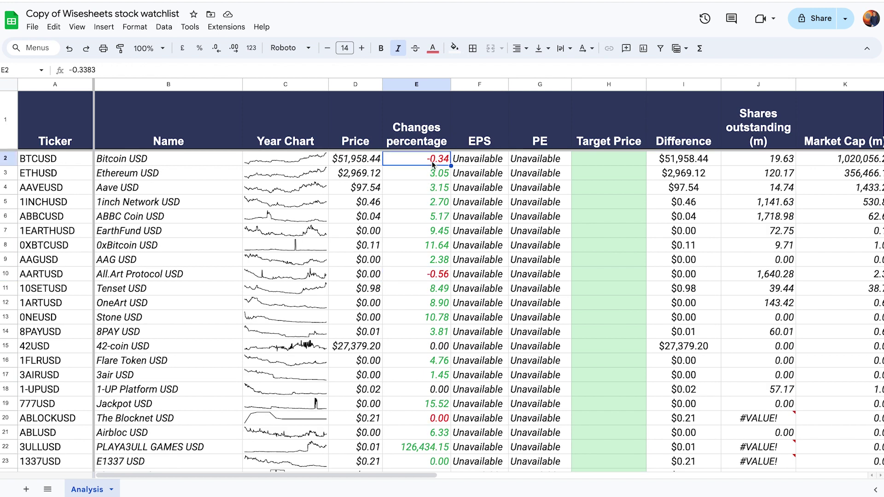
Step: Examine the greater-than-0 conditional formatting rule and its text color for the Changes percentage column
{"action": "key", "text": "ctrl+shift+Down"}
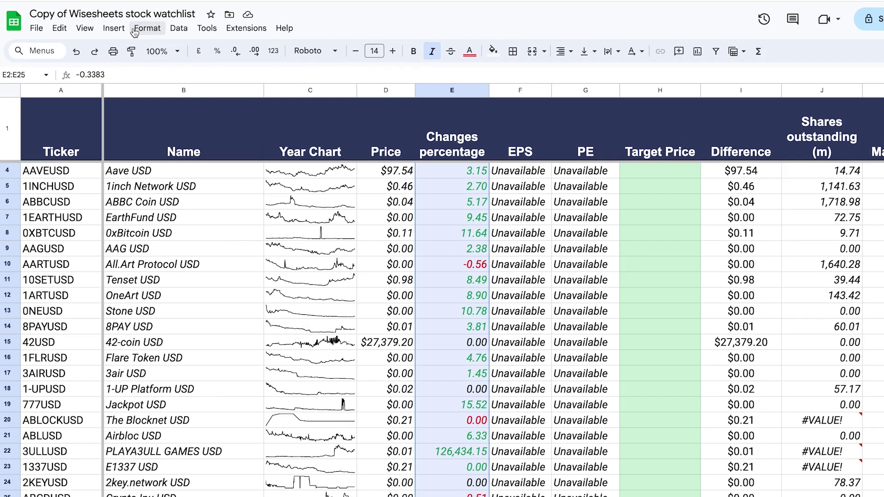
{"action": "left_click", "coordinate": [125, 27]}
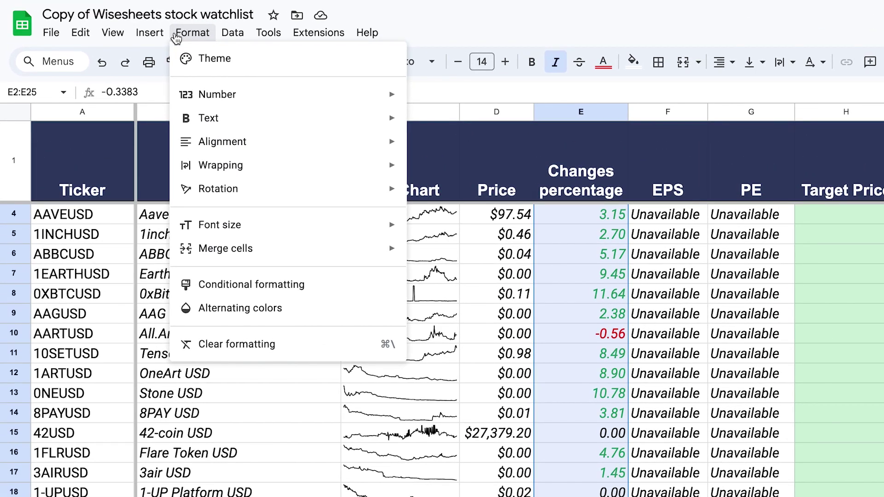
{"action": "left_click", "coordinate": [317, 285]}
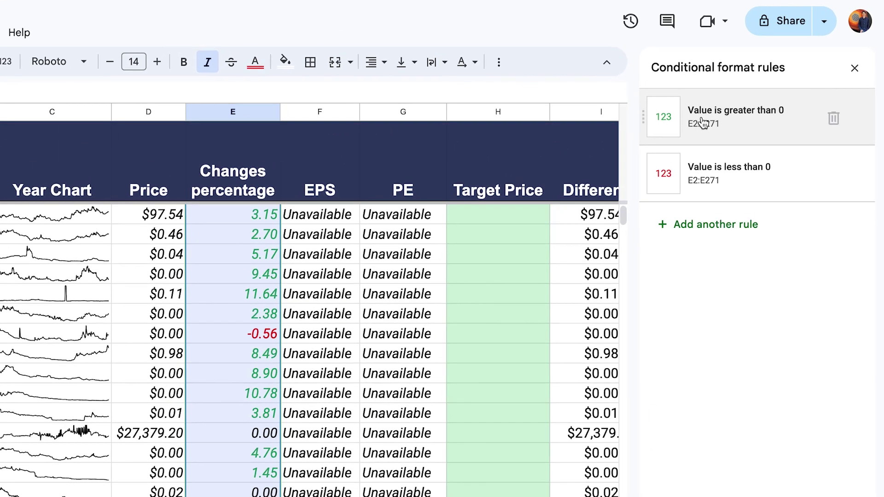
{"action": "left_click", "coordinate": [709, 118]}
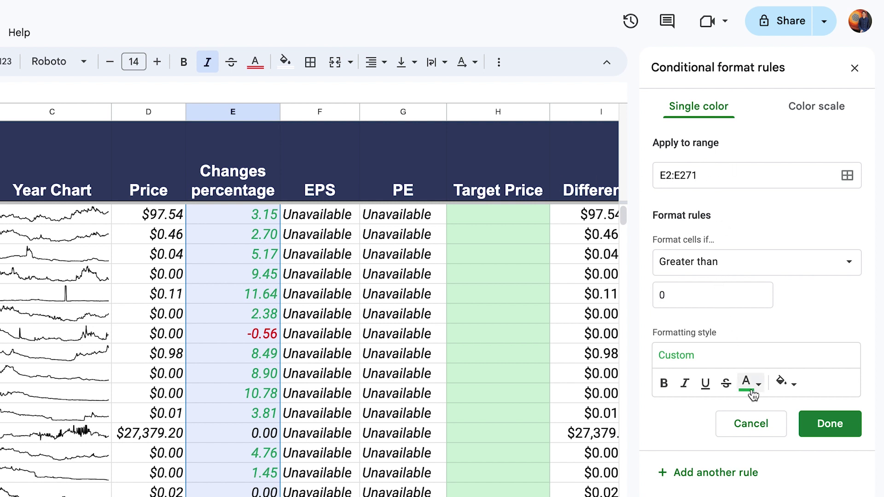
{"action": "left_click", "coordinate": [818, 424]}
Step: Examine the less-than-0 conditional formatting rule for the Changes percentage column, close the rules and return to E2
{"action": "left_click", "coordinate": [726, 178]}
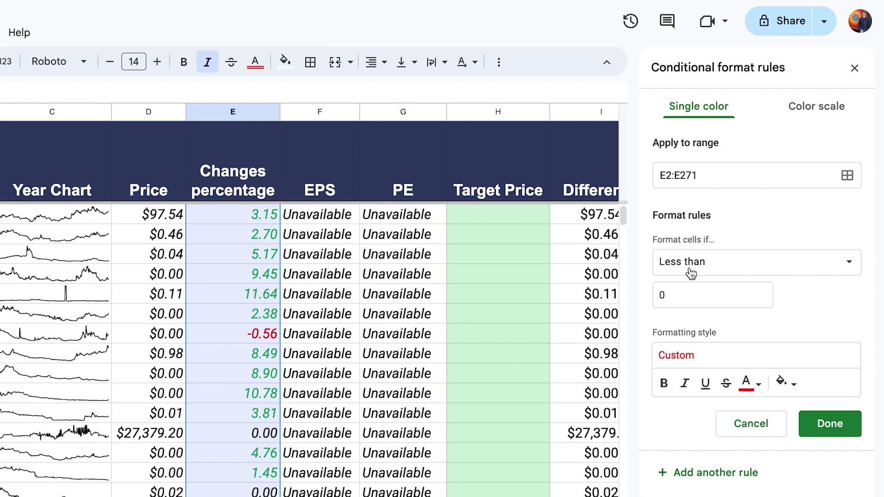
{"action": "left_click", "coordinate": [818, 424]}
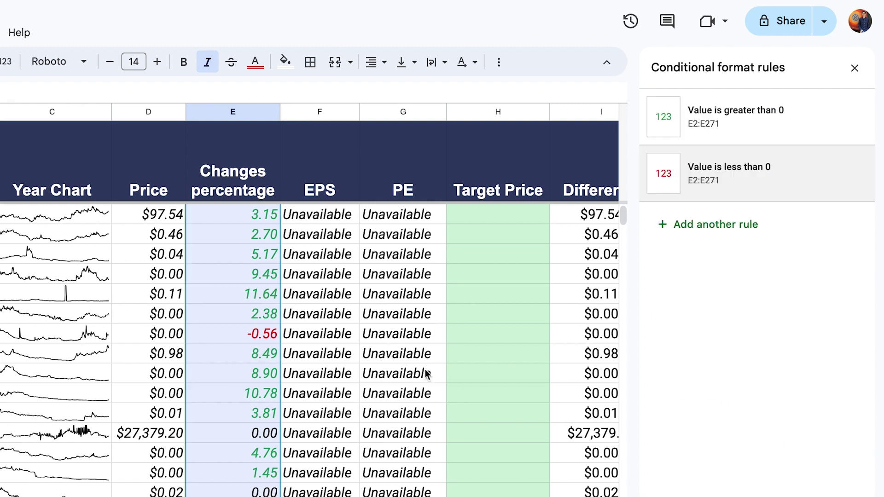
{"action": "left_click", "coordinate": [855, 67]}
{"action": "left_click", "coordinate": [243, 261]}
{"action": "key", "text": "ctrl+Up"}
{"action": "key", "text": "Down"}
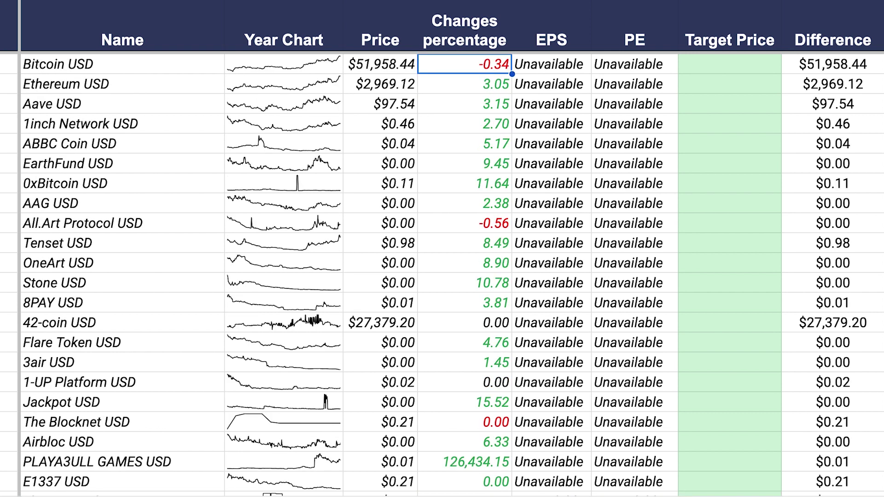
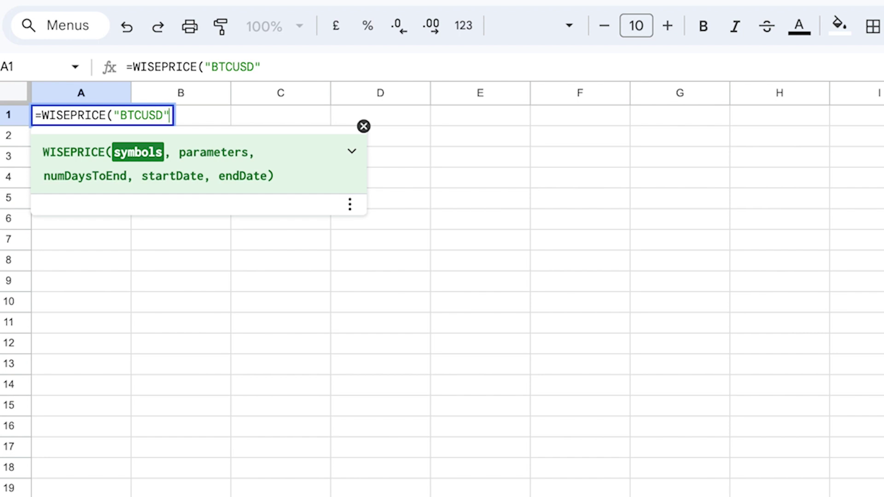
Step: Complete the WISEPRICE formula in A1 for "BTCUSD" with parameters {"low", "open", "close", "high"} over 30 days
{"action": "type", "text": ","}
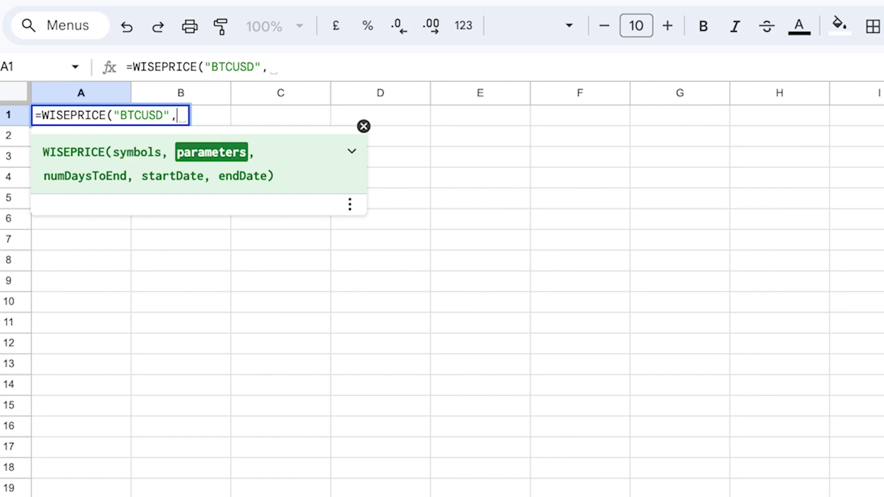
{"action": "type", "text": "{"}
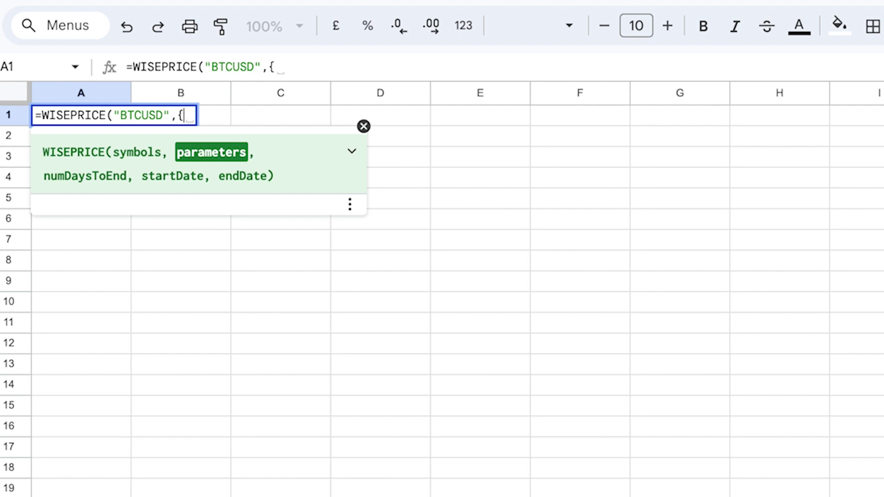
{"action": "type", "text": "\"low\", \"open\", \"close\", \"high\""}
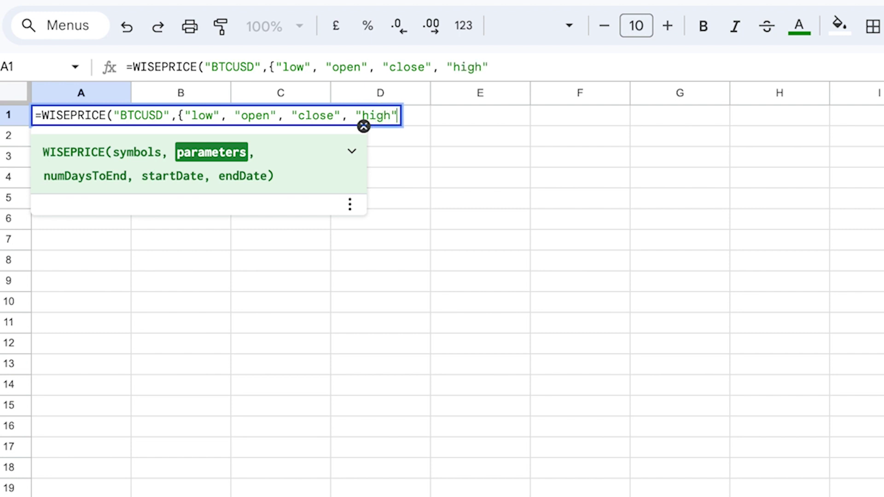
{"action": "type", "text": "}"}
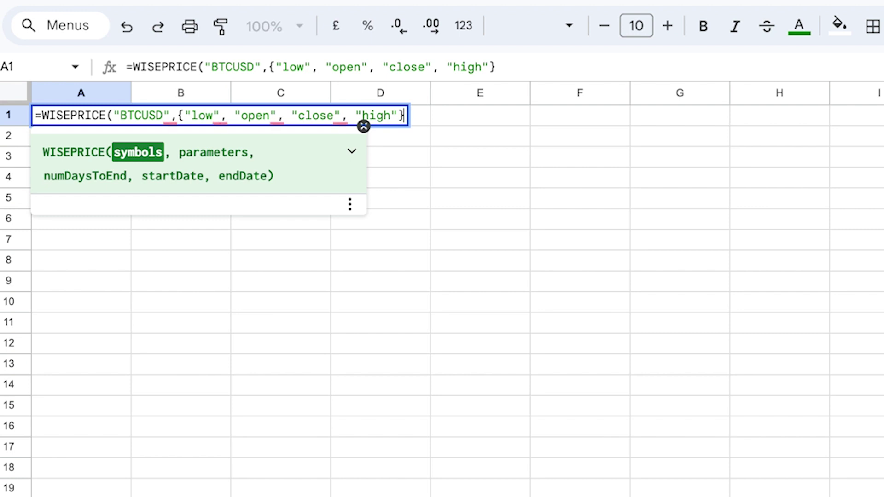
{"action": "type", "text": ",30"}
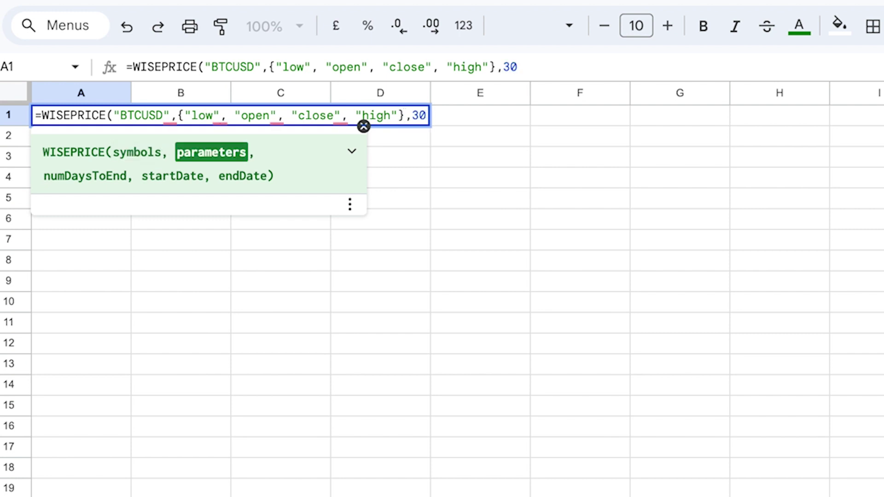
{"action": "type", "text": ")"}
{"action": "key", "text": "Return"}
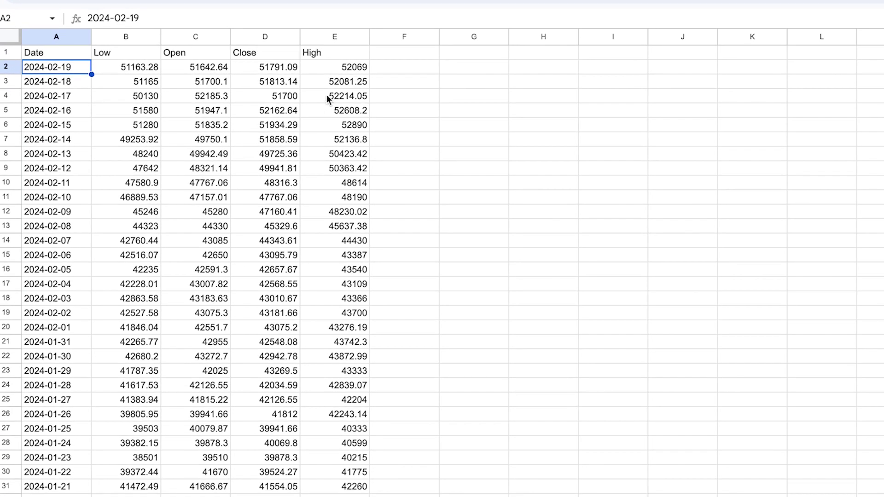
Step: Insert a chart from the Bitcoin date, low, open, close and high data in A1:E31
{"action": "left_click_drag", "start_coordinate": [49, 54], "coordinate": [366, 486]}
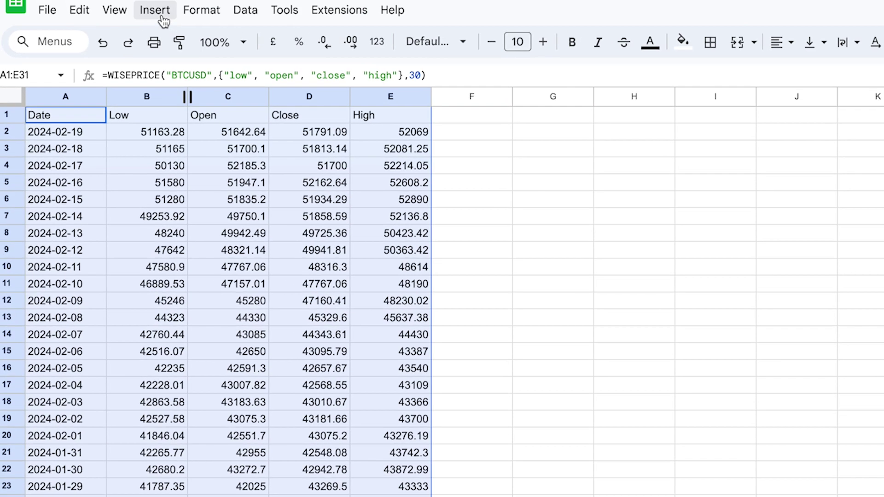
{"action": "left_click", "coordinate": [162, 18]}
{"action": "left_click", "coordinate": [201, 160]}
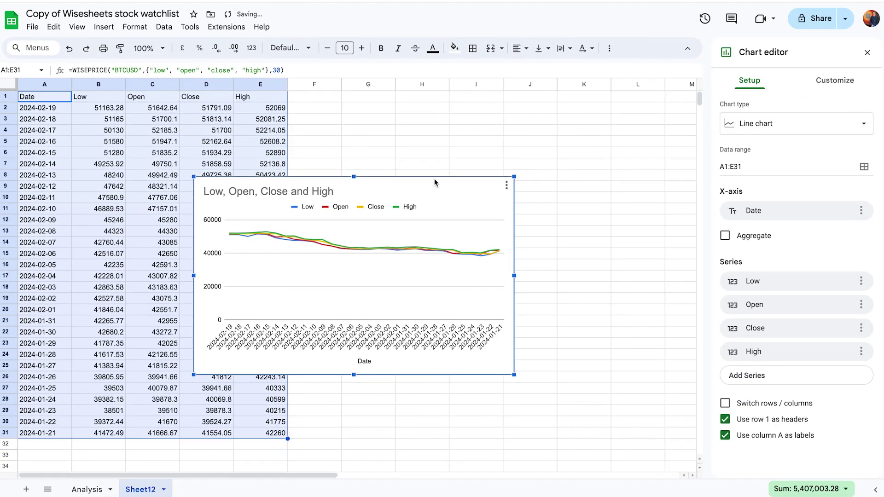
Step: Place the chart directly beside the data from column F and enlarge it to about column L and row 31
{"action": "left_click_drag", "start_coordinate": [434, 181], "coordinate": [520, 103]}
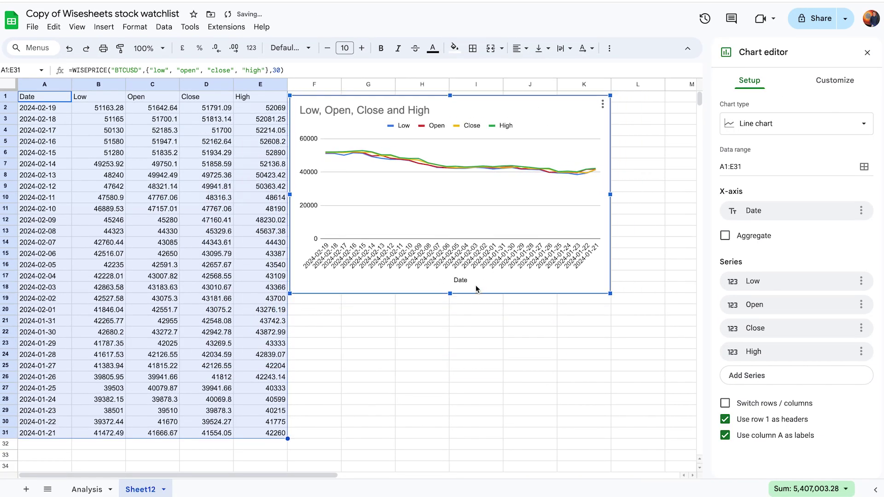
{"action": "left_click_drag", "start_coordinate": [450, 295], "coordinate": [450, 413]}
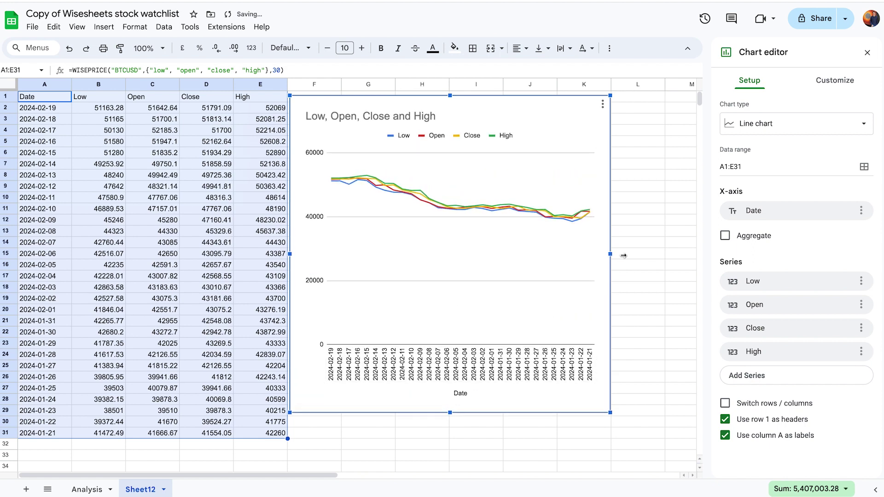
{"action": "left_click_drag", "start_coordinate": [612, 254], "coordinate": [691, 265]}
{"action": "left_click_drag", "start_coordinate": [490, 413], "coordinate": [490, 438]}
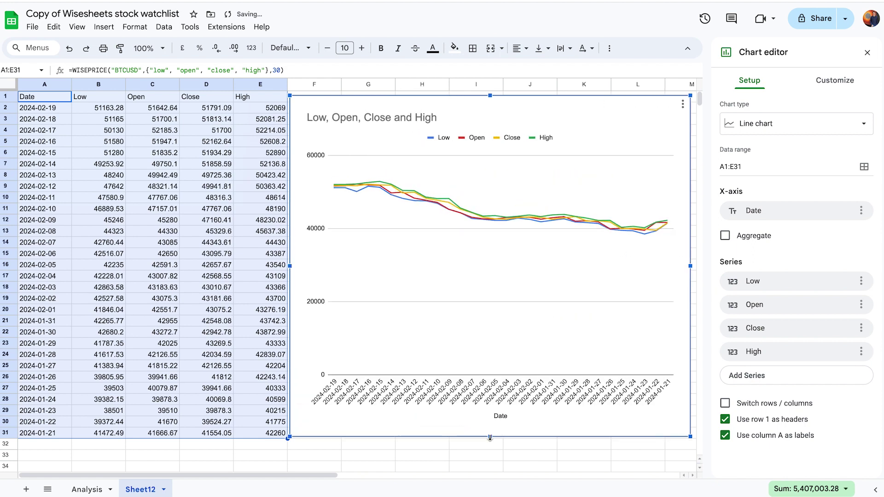
Step: Change the chart type of the Low, Open, Close and High chart to a candlestick chart
{"action": "left_click", "coordinate": [784, 132]}
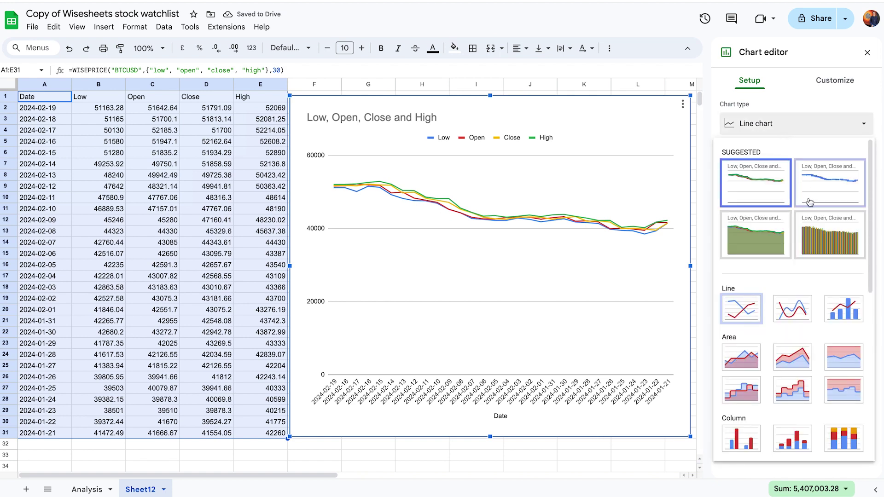
{"action": "scroll", "coordinate": [830, 238], "scroll_direction": "down", "scroll_amount": 4}
{"action": "scroll", "coordinate": [830, 238], "scroll_direction": "down", "scroll_amount": 3}
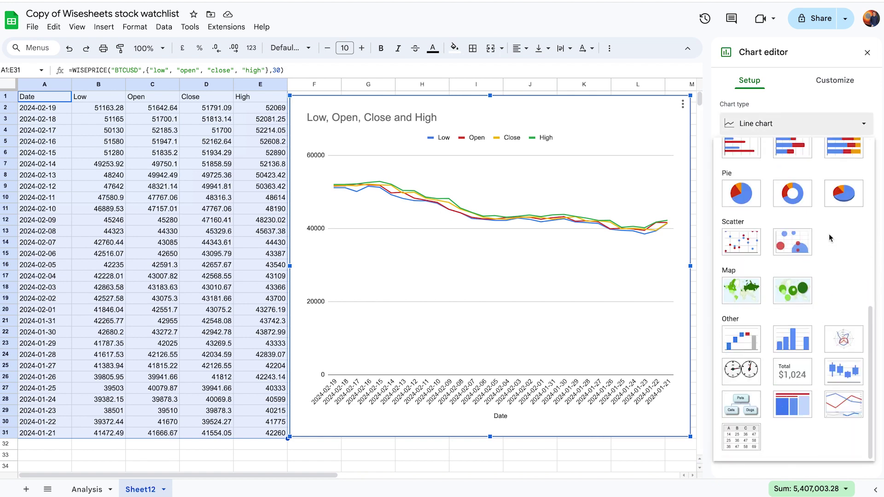
{"action": "left_click", "coordinate": [841, 375]}
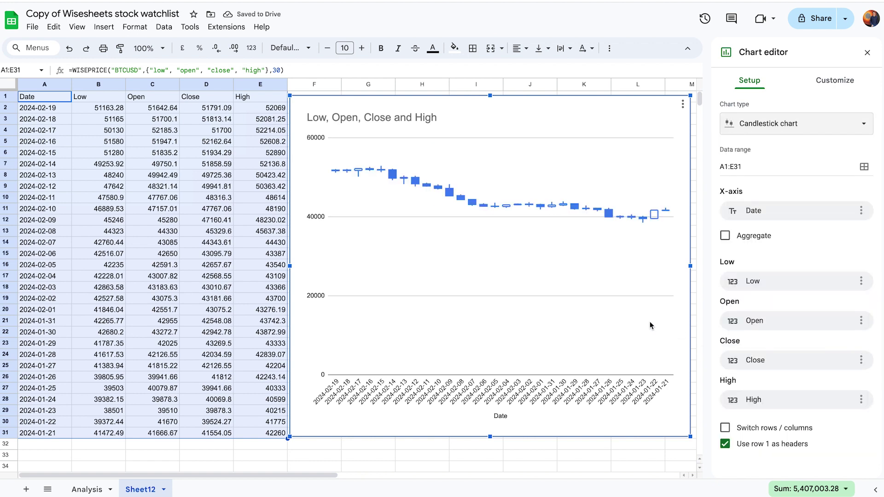